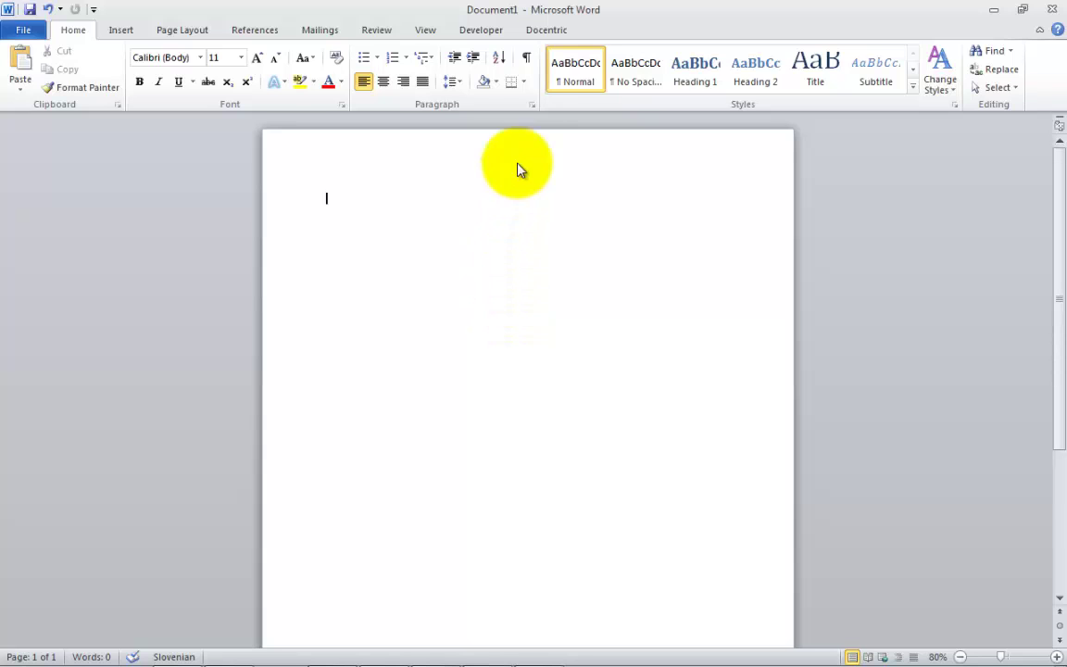
Enable Docentric templating and show the Elements and Data Sources panels.
{"action": "left_click", "coordinate": [545, 30]}
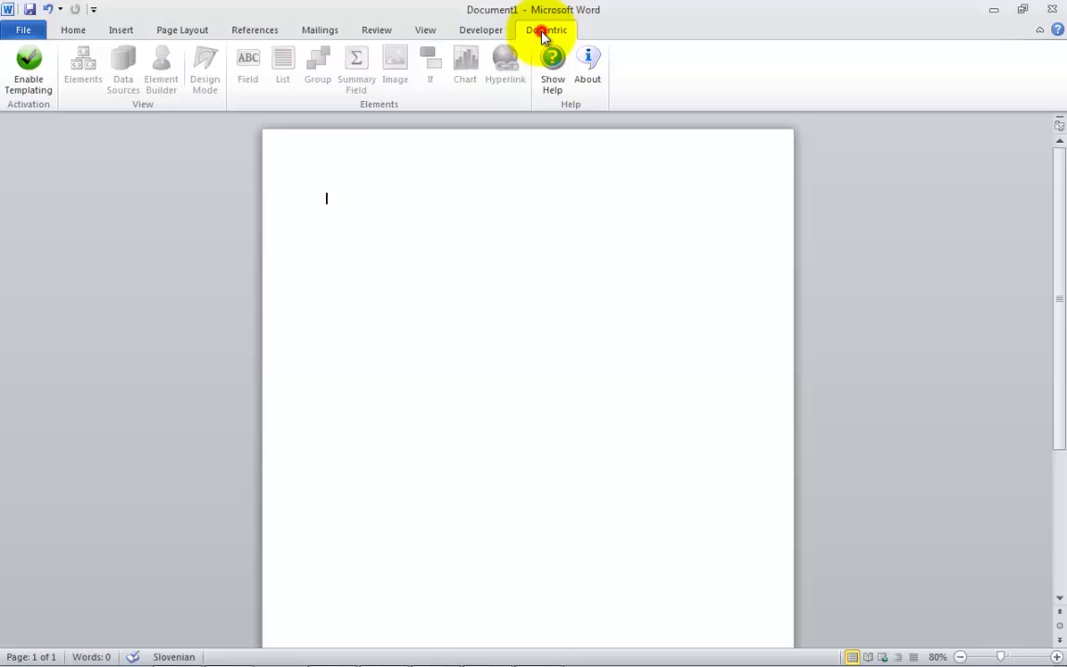
{"action": "left_click", "coordinate": [35, 61]}
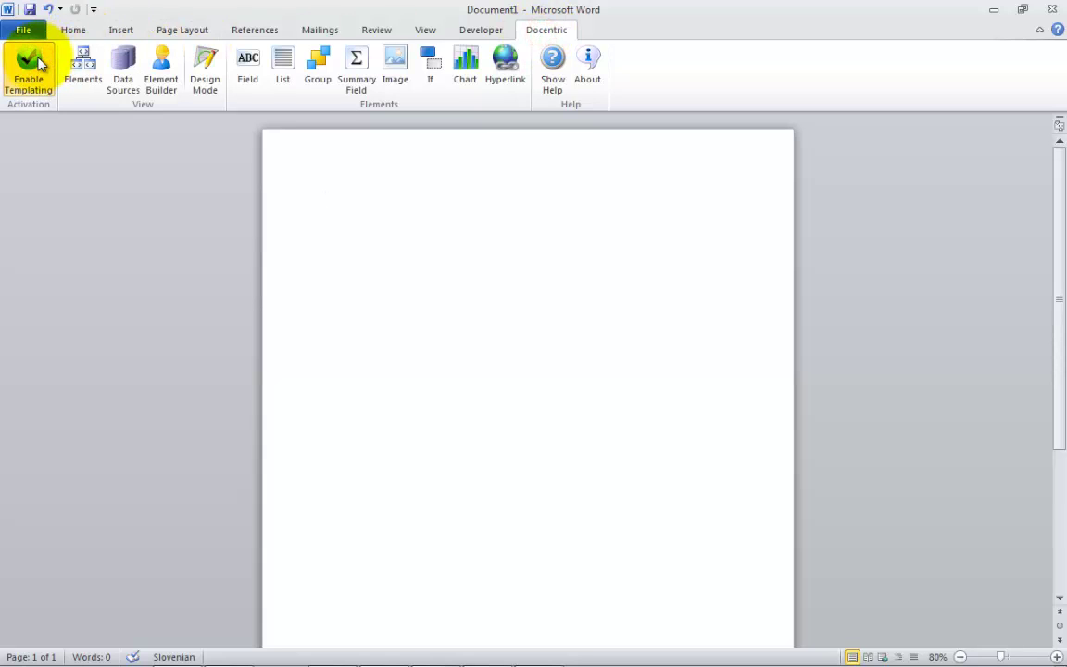
{"action": "left_click", "coordinate": [84, 61]}
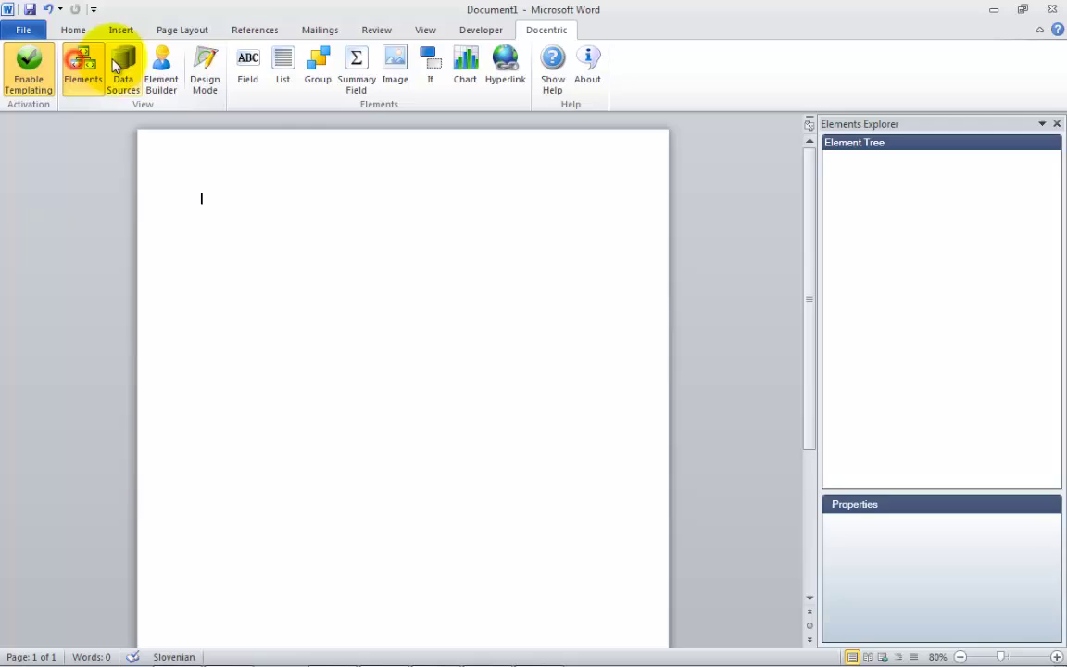
{"action": "left_click", "coordinate": [121, 61]}
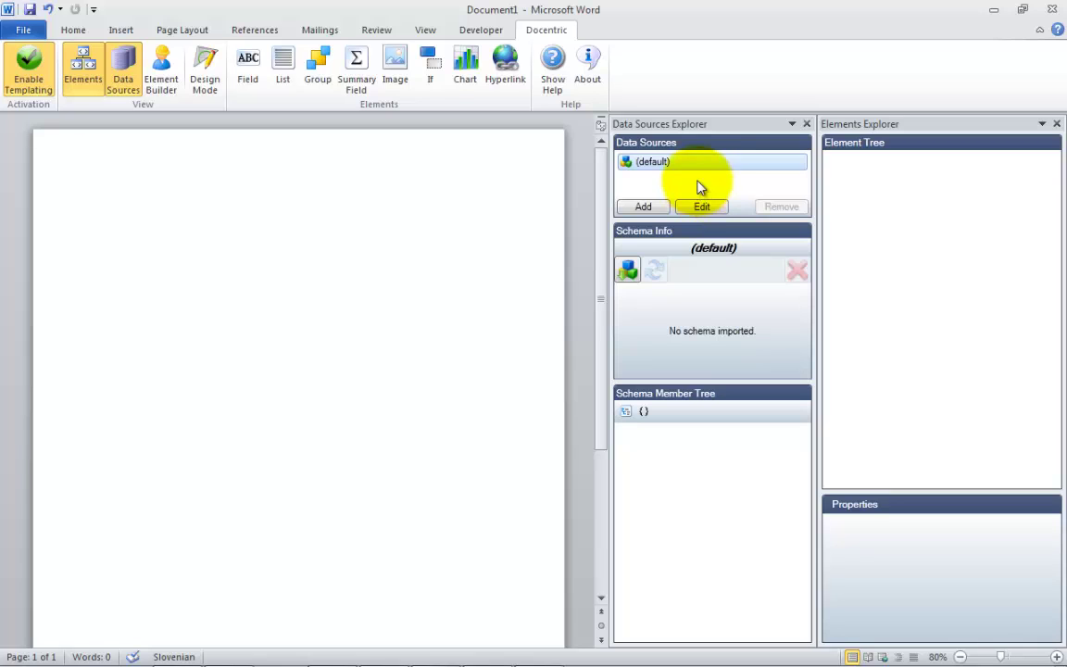
Add a new data source named Product.
{"action": "left_click", "coordinate": [646, 208]}
{"action": "left_click", "coordinate": [522, 331]}
{"action": "type", "text": "Prod"}
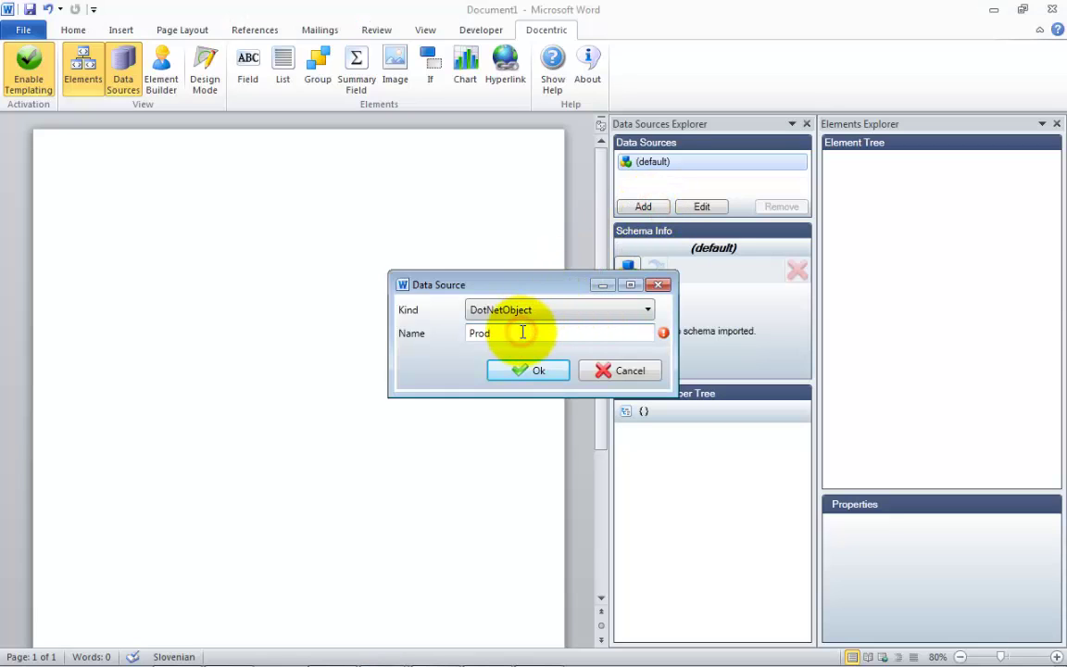
{"action": "type", "text": "uct"}
{"action": "left_click", "coordinate": [528, 370]}
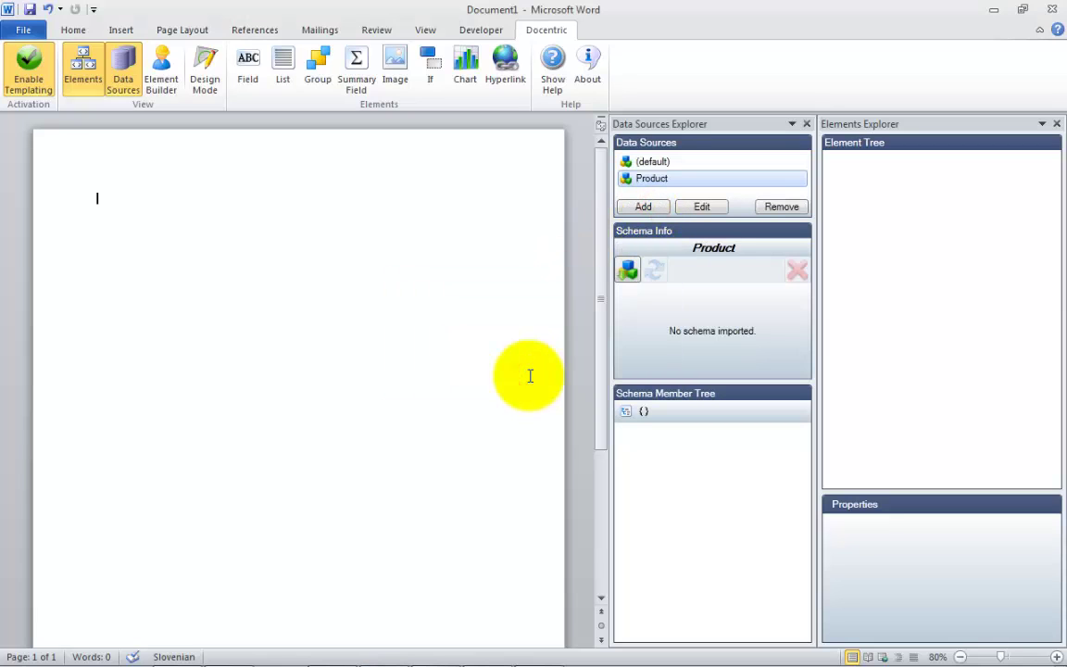
Add an Xml-type data source named Products_From_XML.
{"action": "left_click", "coordinate": [646, 207]}
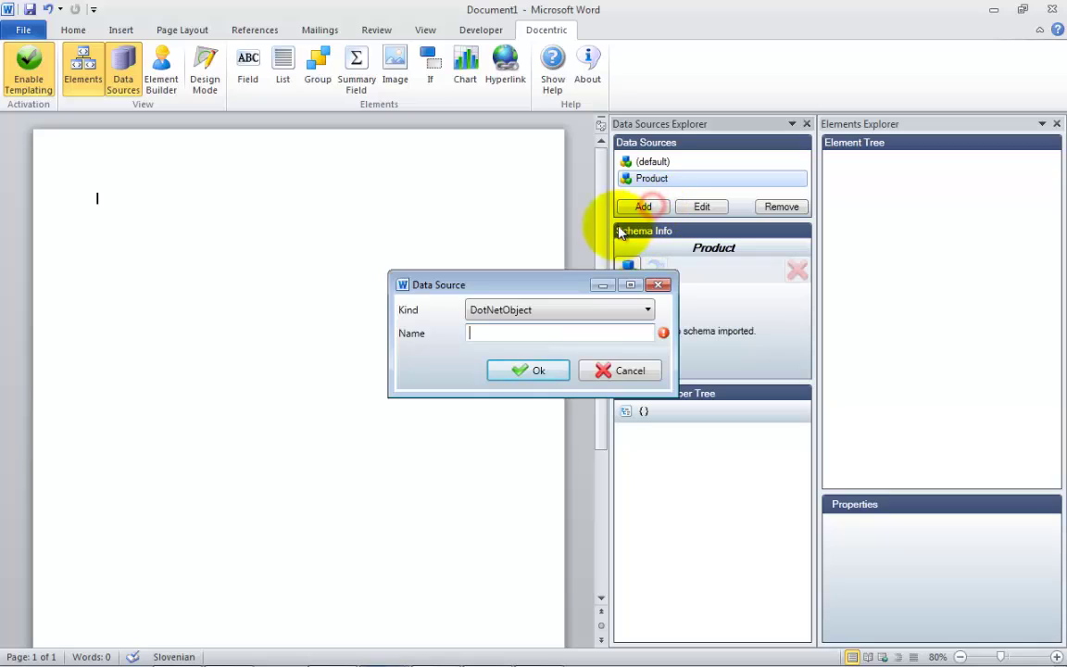
{"action": "left_click", "coordinate": [534, 307]}
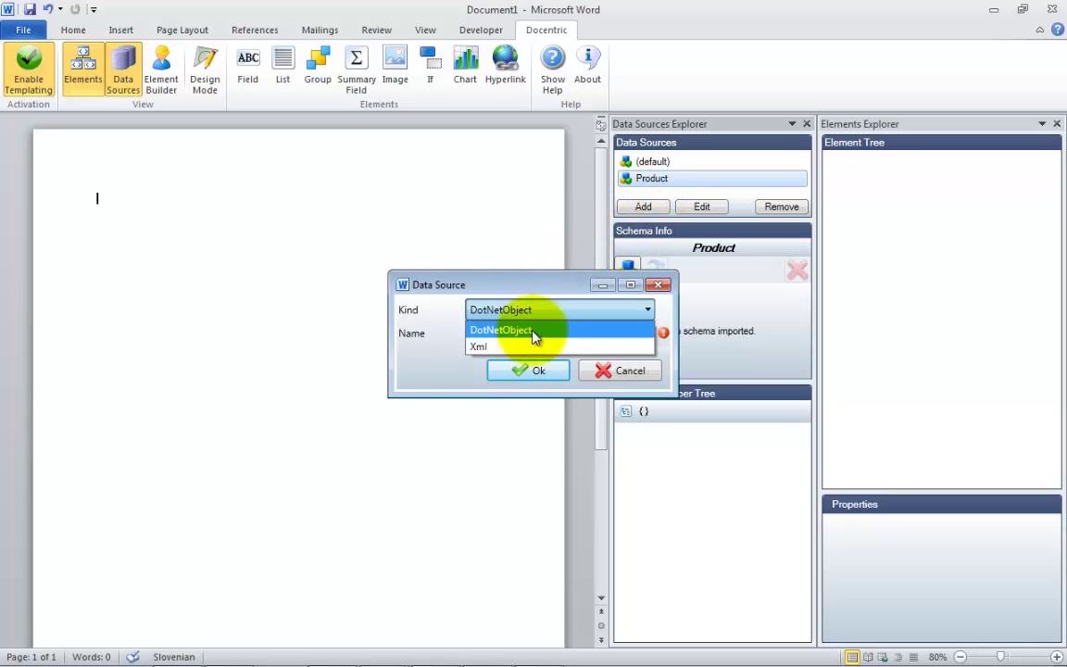
{"action": "left_click", "coordinate": [534, 346]}
{"action": "left_click", "coordinate": [520, 333]}
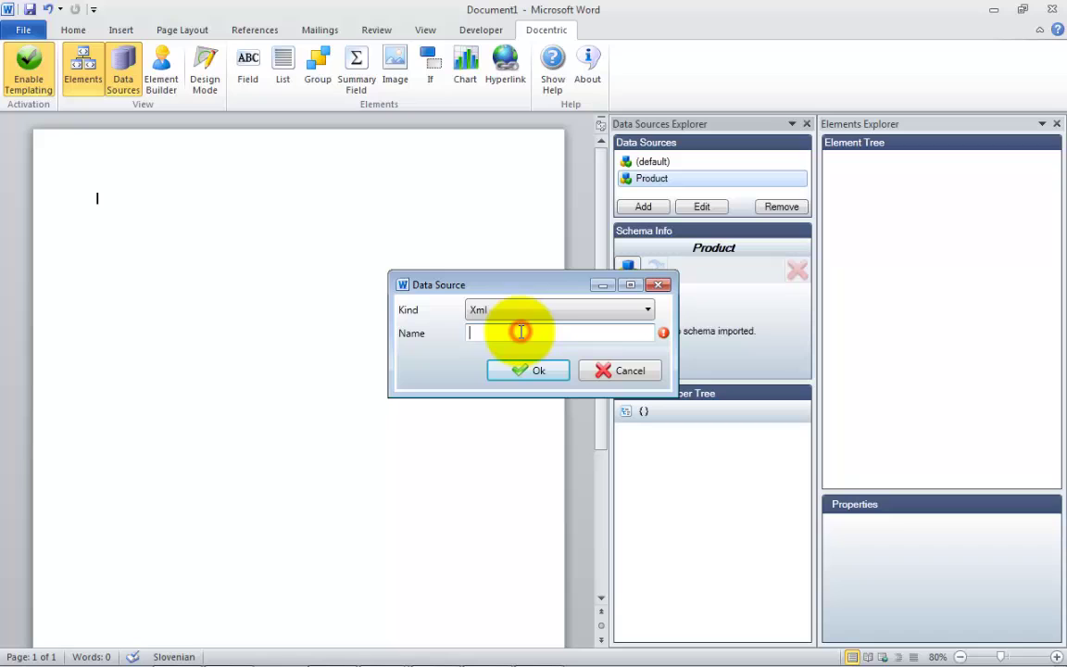
{"action": "type", "text": "Products_From_XML"}
{"action": "left_click", "coordinate": [542, 371]}
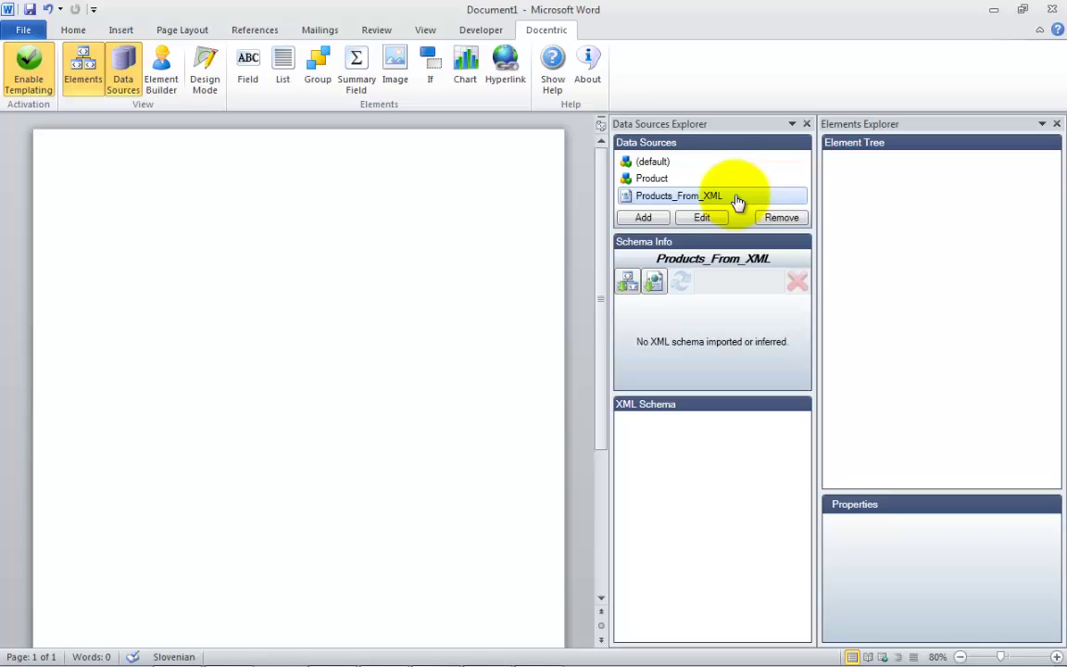
Import the Product source's schema from the Product class in the DataModel namespace of the .NET assembly.
{"action": "left_click", "coordinate": [667, 182]}
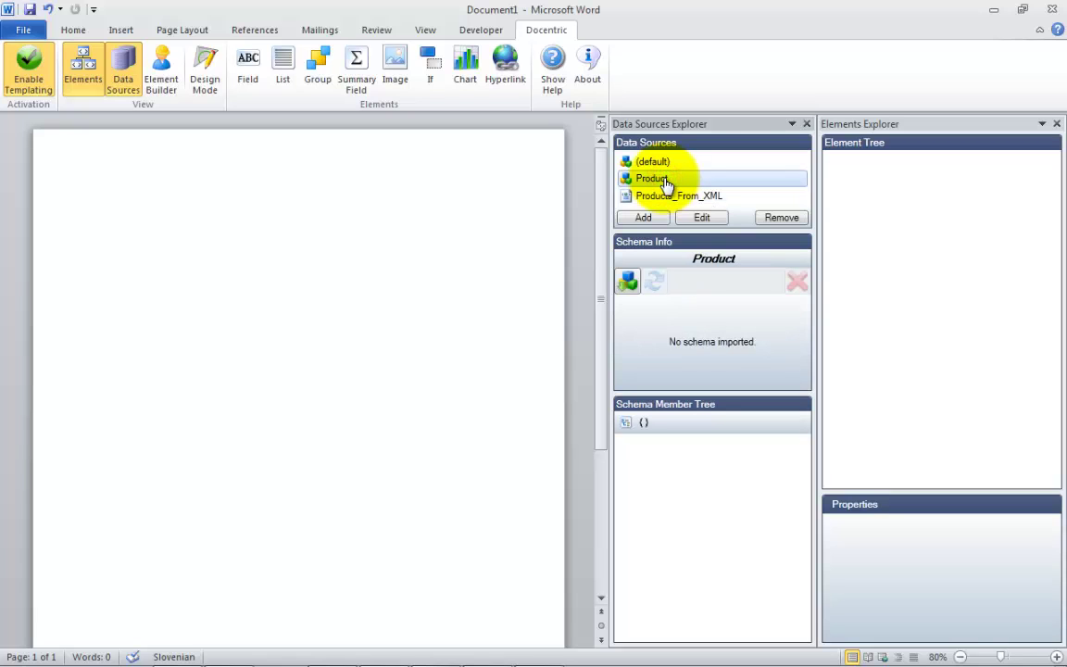
{"action": "left_click", "coordinate": [629, 280]}
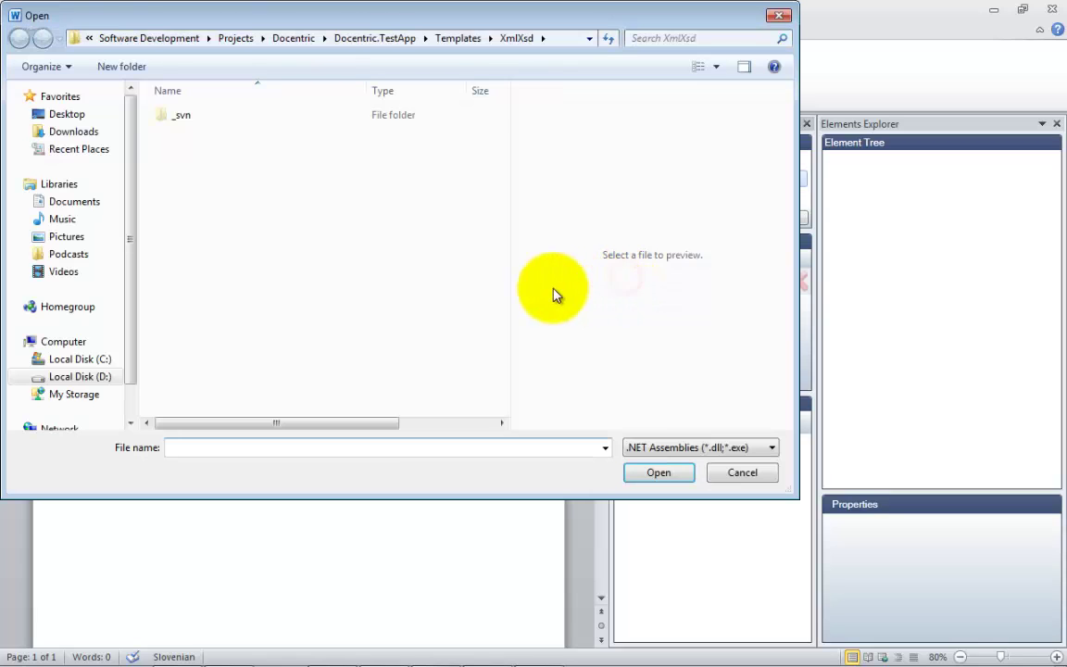
{"action": "double_click", "coordinate": [268, 115]}
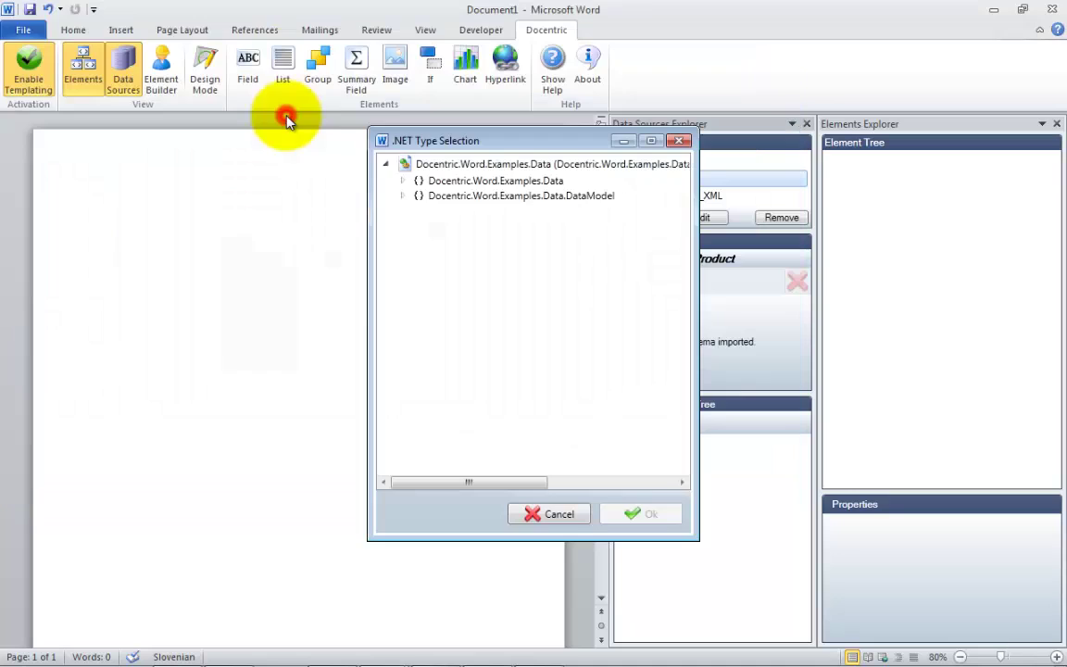
{"action": "left_click", "coordinate": [404, 196]}
{"action": "double_click", "coordinate": [458, 287]}
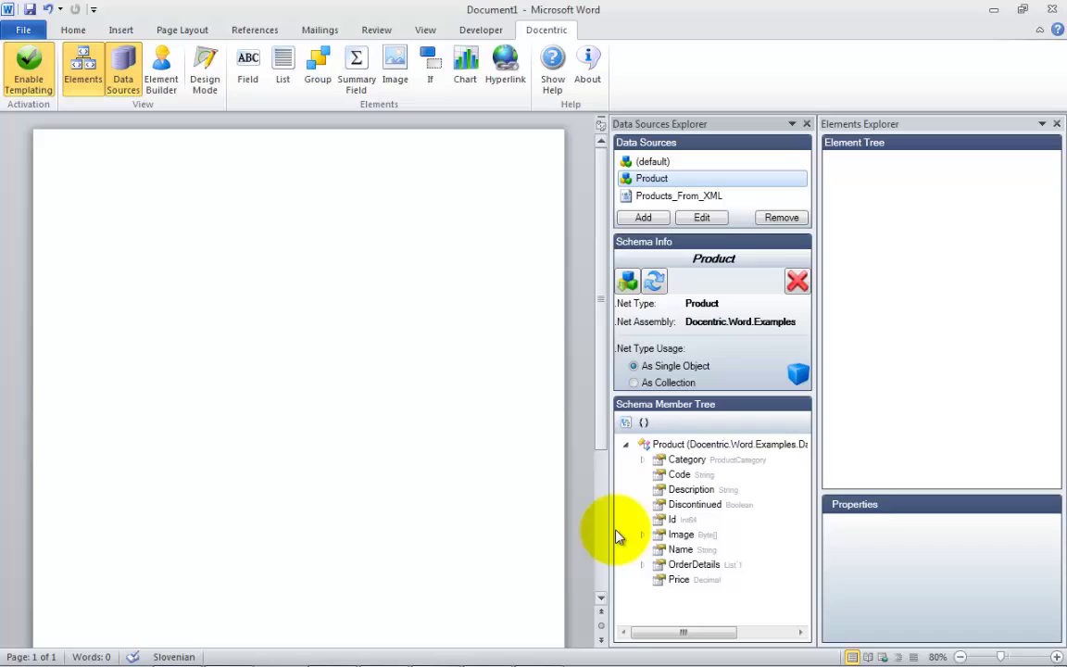
Infer the Products_From_XML schema from Products.xml.
{"action": "left_click", "coordinate": [704, 195]}
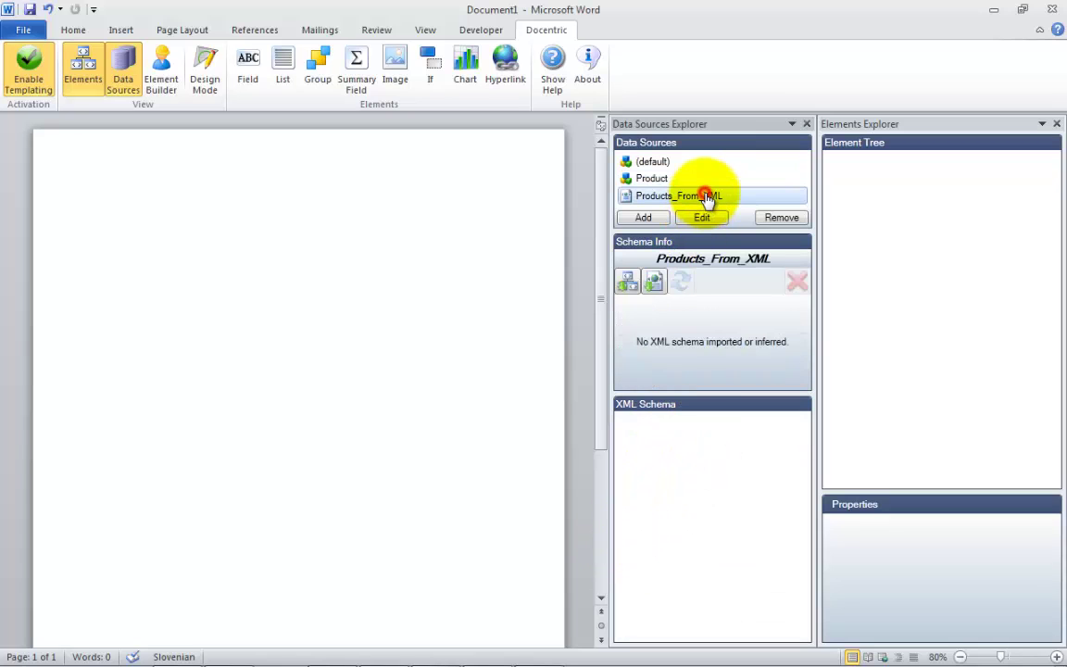
{"action": "left_click", "coordinate": [653, 281]}
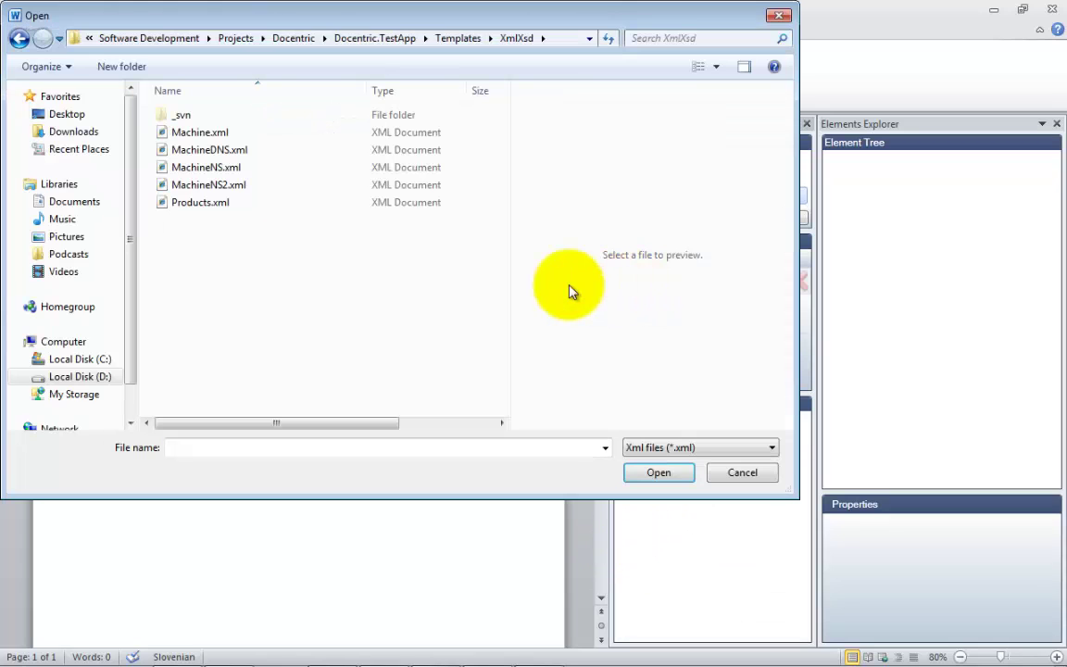
{"action": "double_click", "coordinate": [204, 202]}
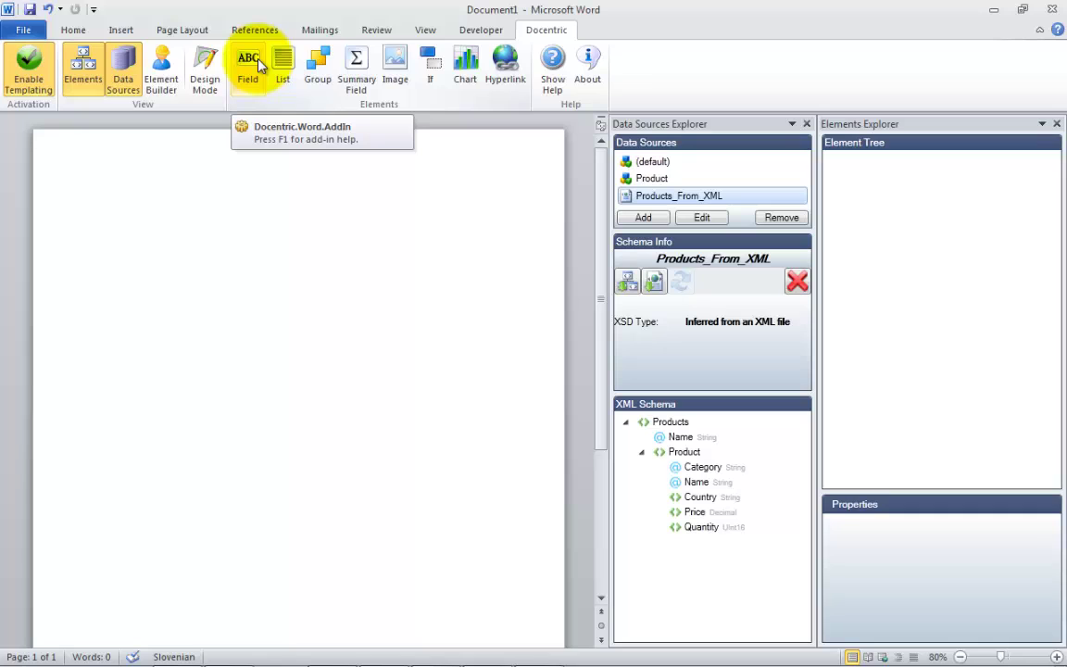
Paste the Product Info heading and add a 'Name:' field bound to Product Name.
{"action": "left_click", "coordinate": [648, 178]}
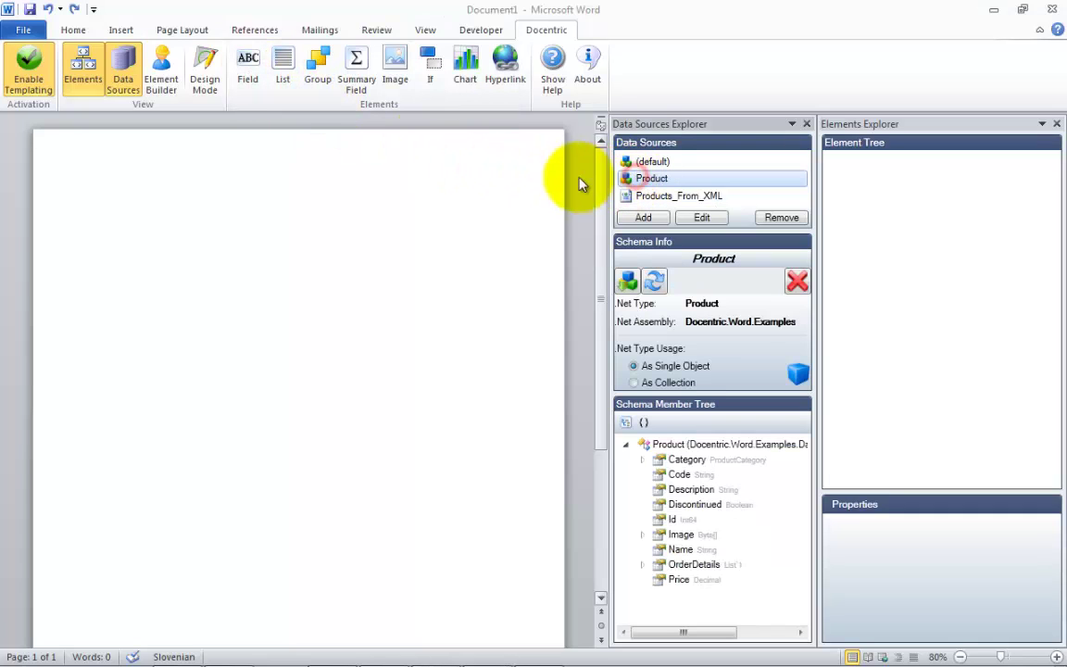
{"action": "left_click", "coordinate": [313, 160]}
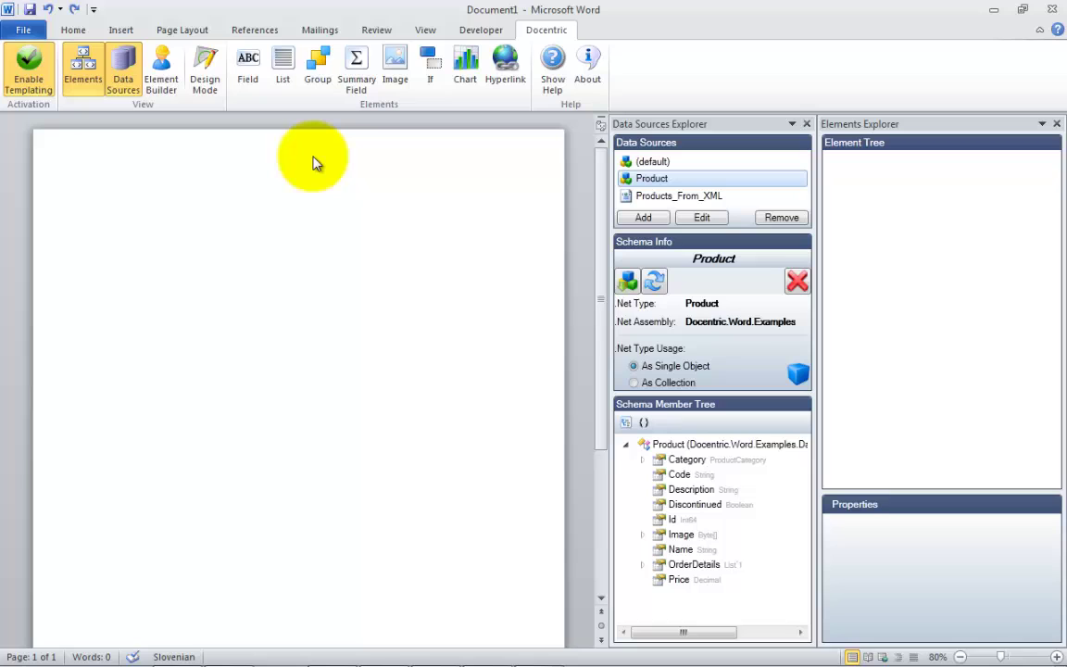
{"action": "type", "text": "Product Info"}
{"action": "type", "text": "Name:"}
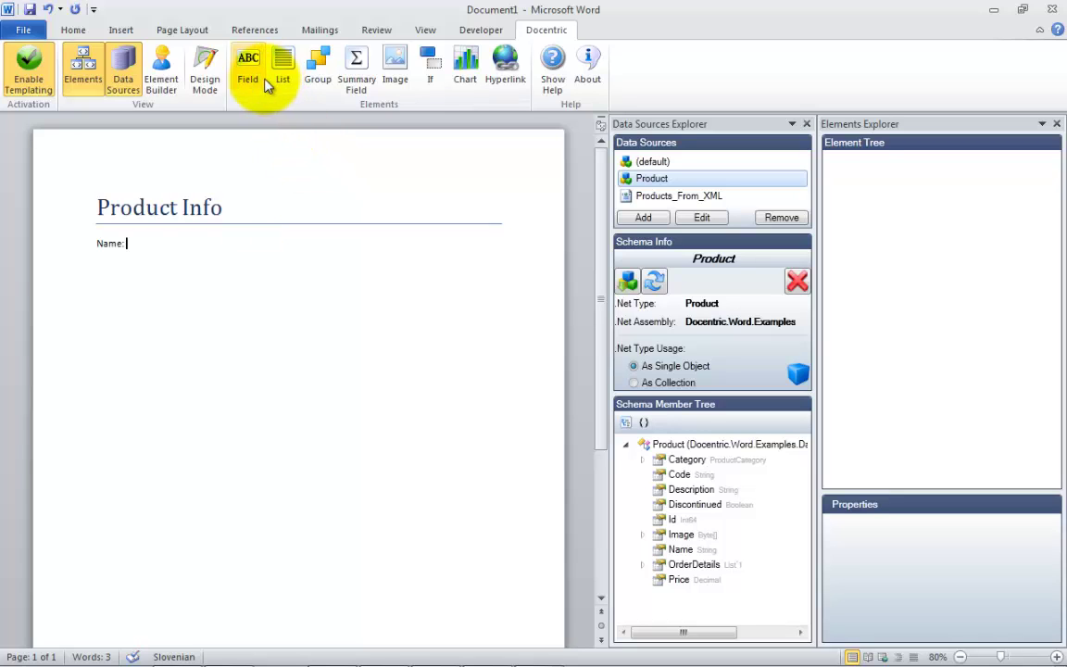
{"action": "left_click", "coordinate": [265, 82]}
{"action": "left_click", "coordinate": [943, 574]}
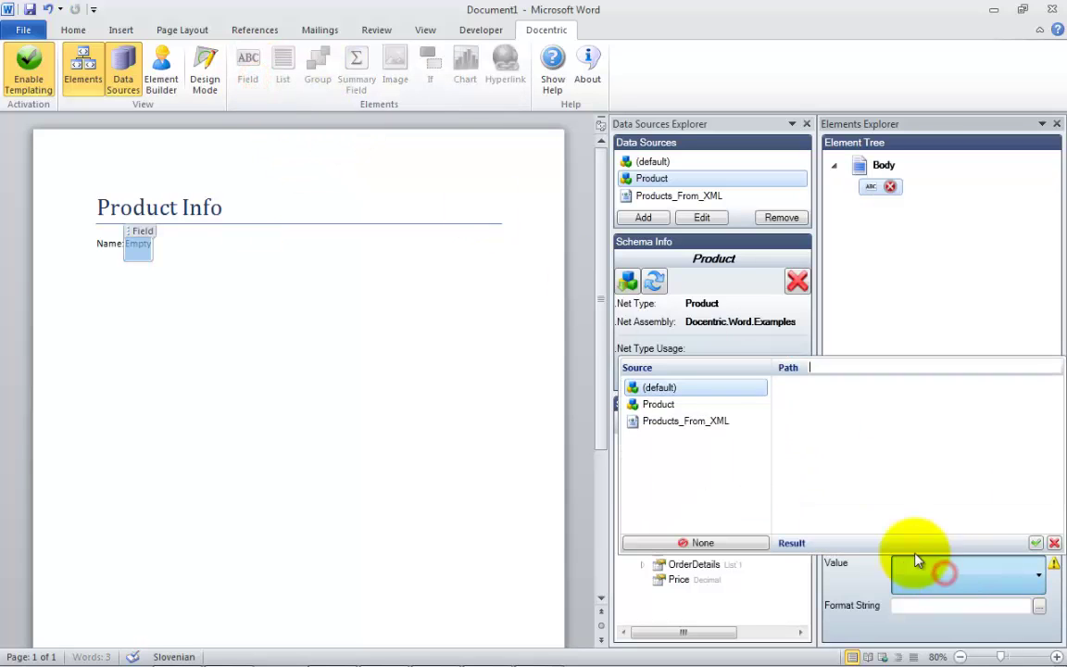
{"action": "left_click", "coordinate": [693, 405]}
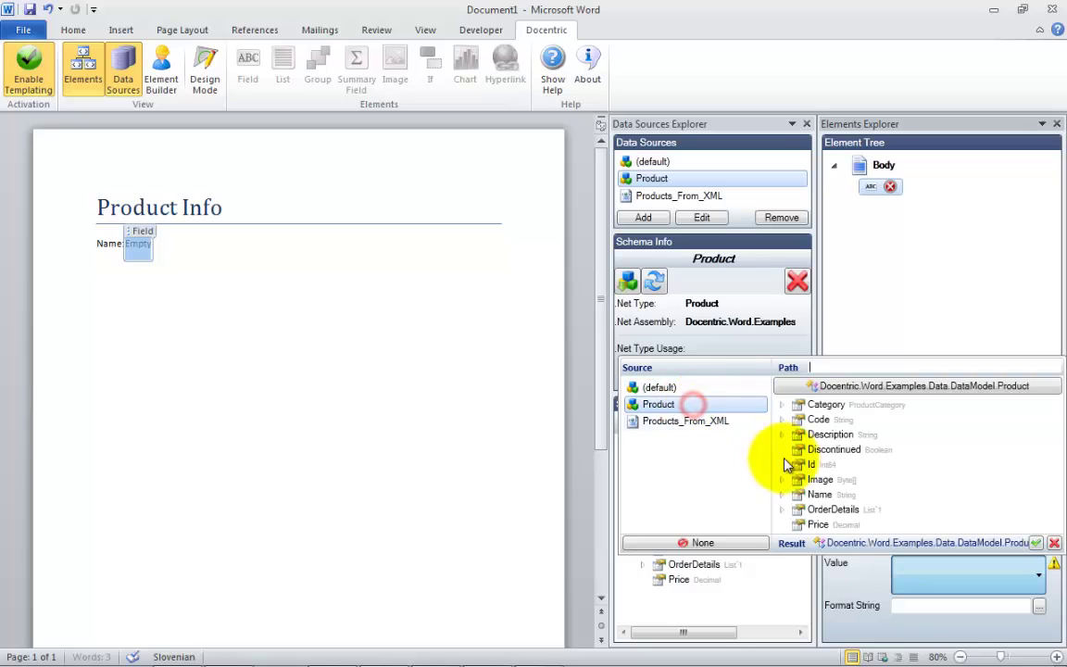
{"action": "double_click", "coordinate": [820, 494]}
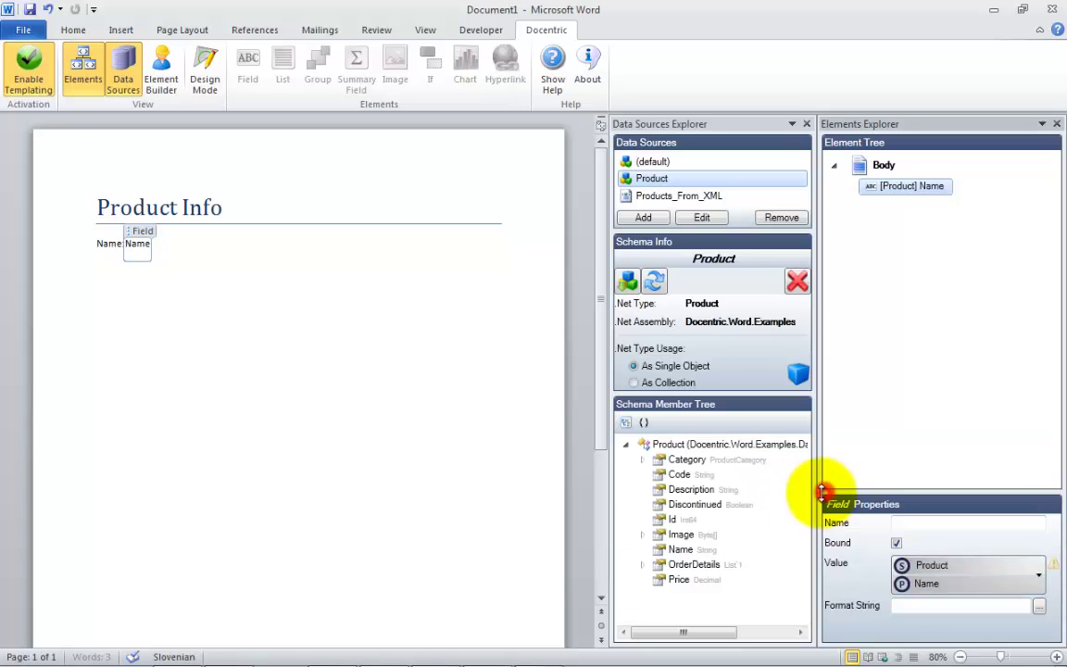
Add a 'Price:' field bound to Product Price, formatted n2.
{"action": "left_click", "coordinate": [313, 274]}
{"action": "key", "text": "Return"}
{"action": "type", "text": "Price:"}
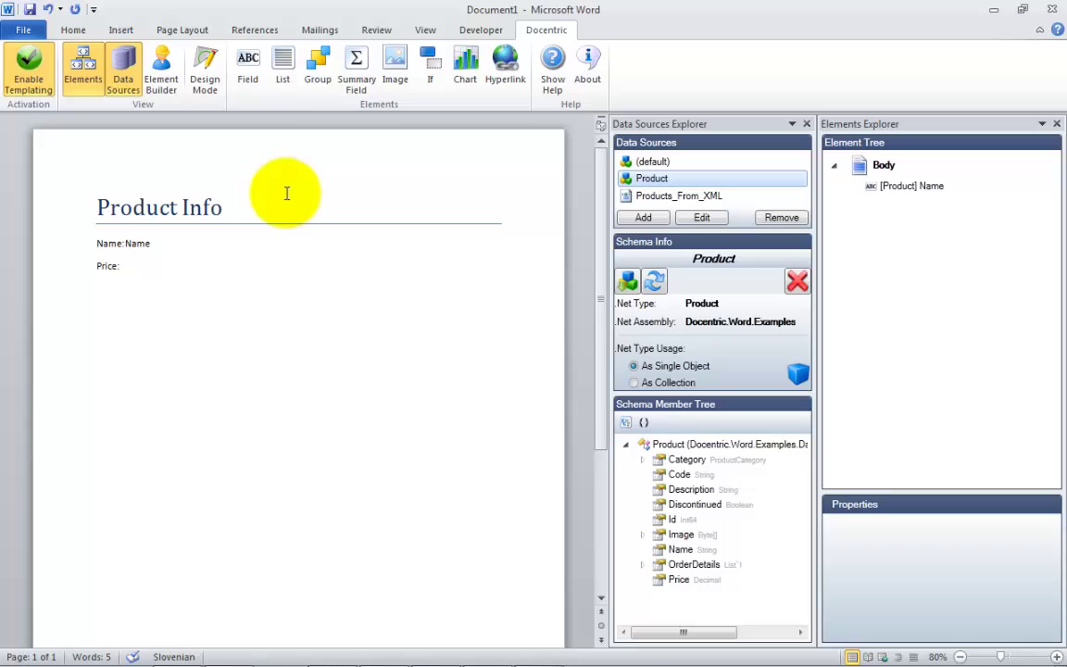
{"action": "left_click", "coordinate": [233, 70]}
{"action": "left_click", "coordinate": [913, 571]}
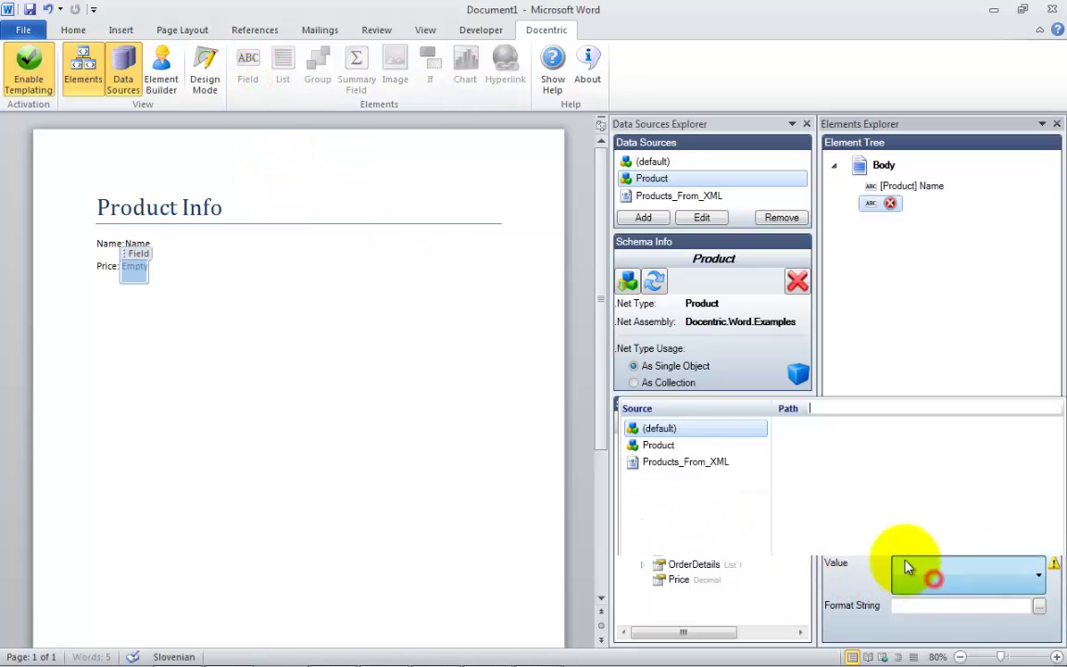
{"action": "left_click", "coordinate": [662, 405]}
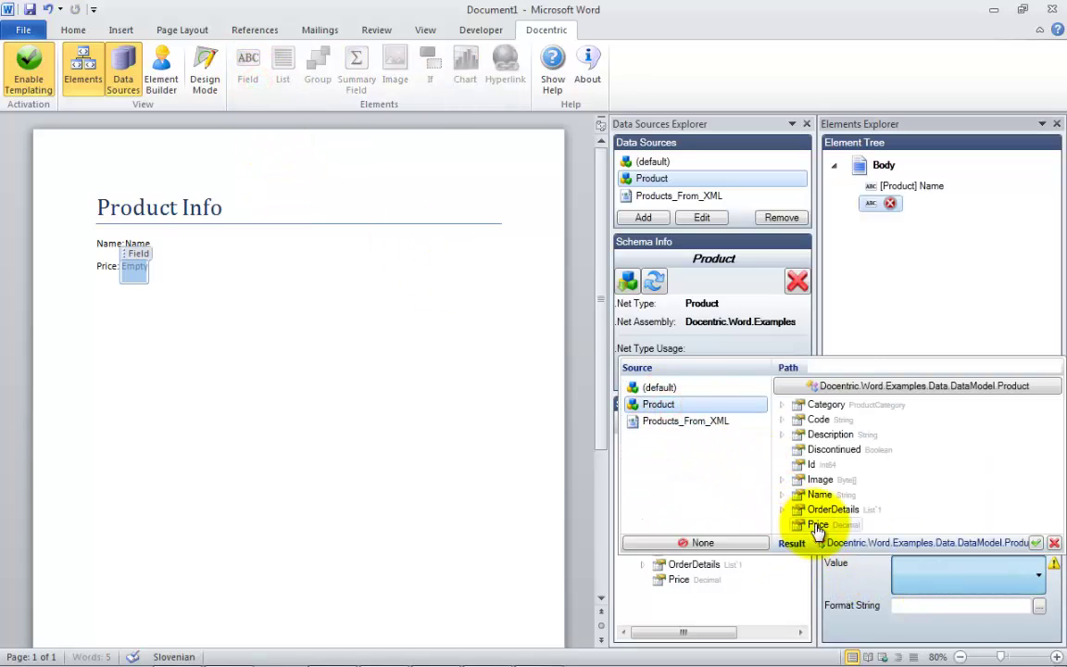
{"action": "left_click", "coordinate": [818, 525]}
{"action": "left_click", "coordinate": [1040, 606]}
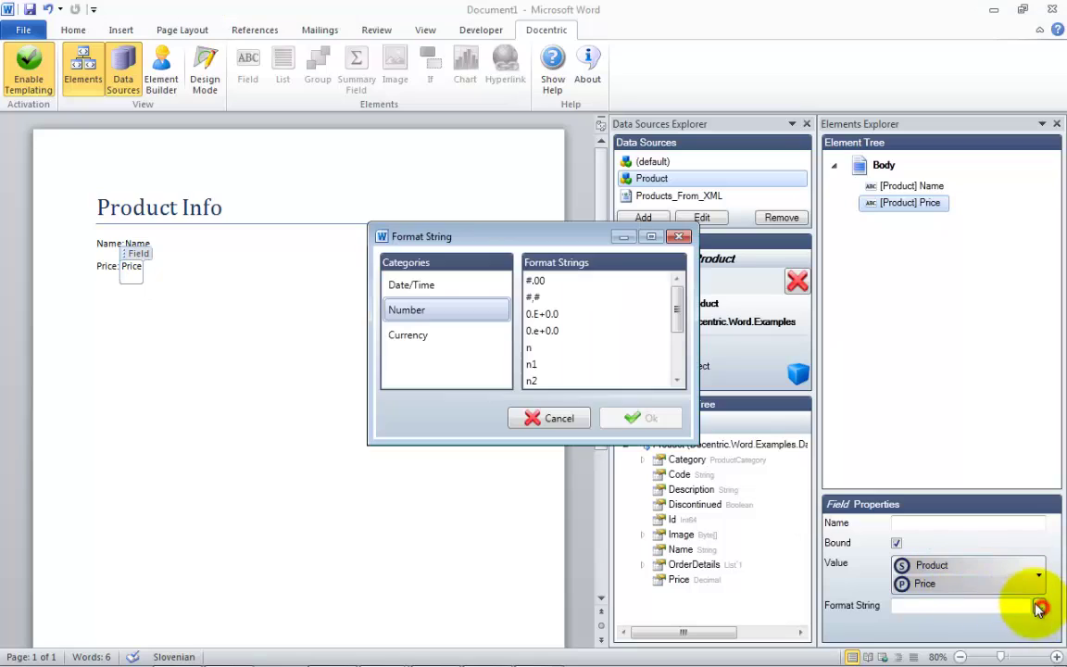
{"action": "left_click", "coordinate": [424, 334]}
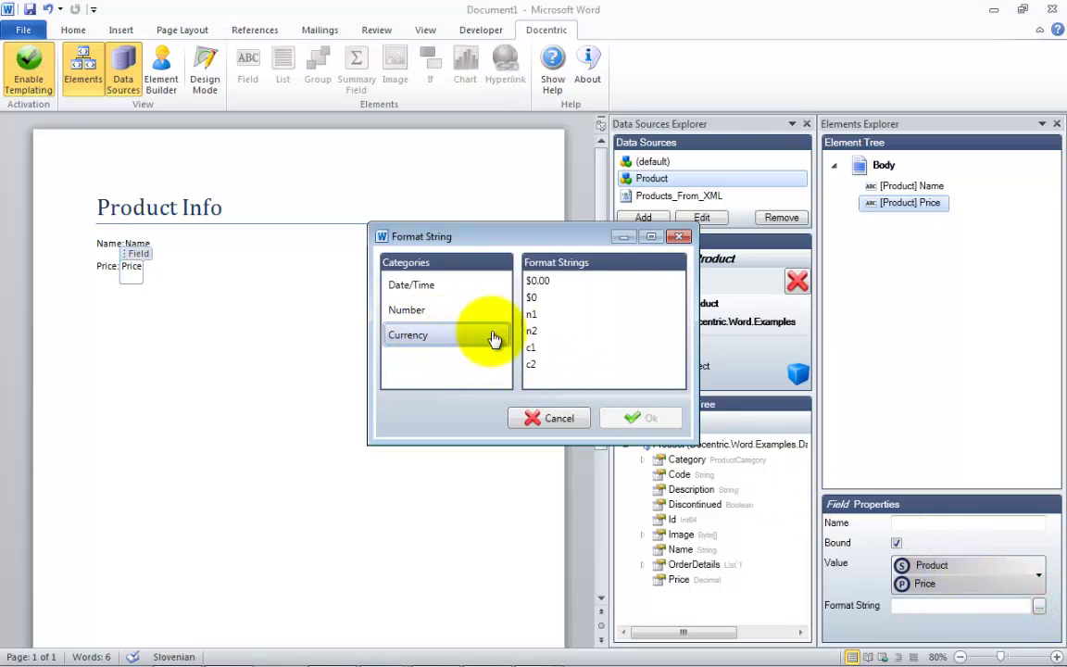
{"action": "double_click", "coordinate": [531, 331]}
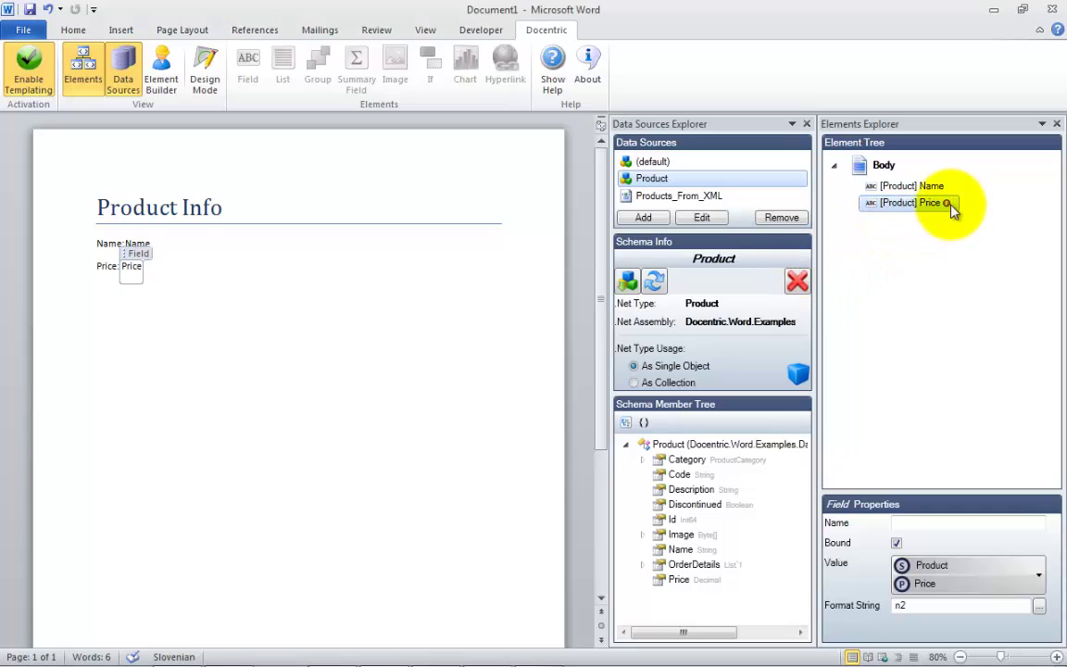
{"action": "left_click", "coordinate": [364, 268]}
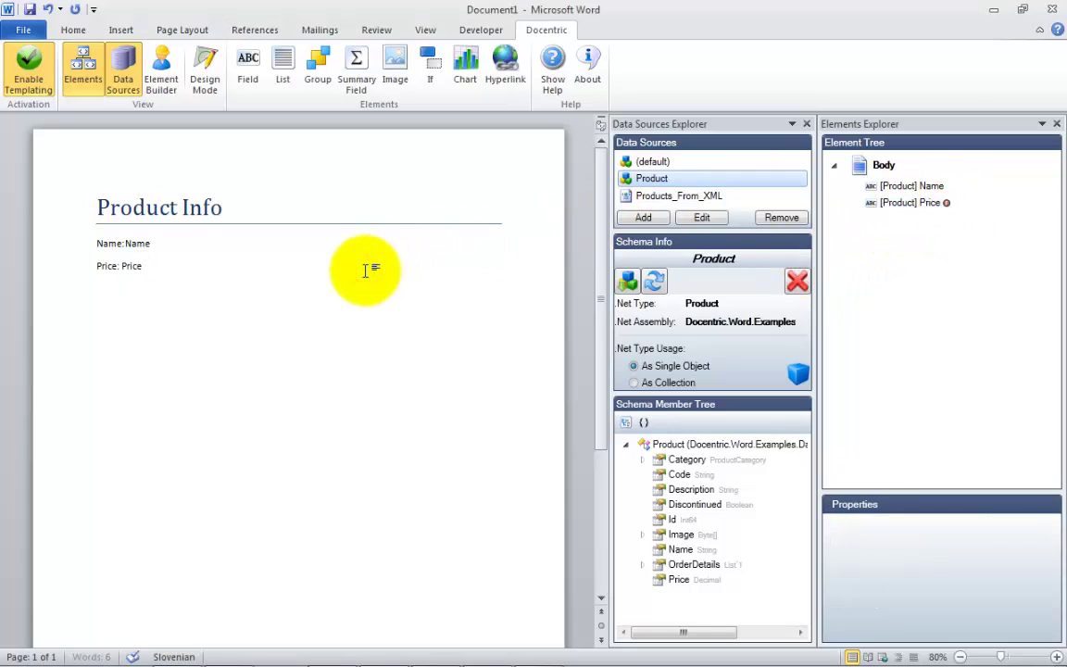
Add a 'Picture:' line with a shrunken image bound to Product Image.
{"action": "key", "text": "Return"}
{"action": "type", "text": "Picture:"}
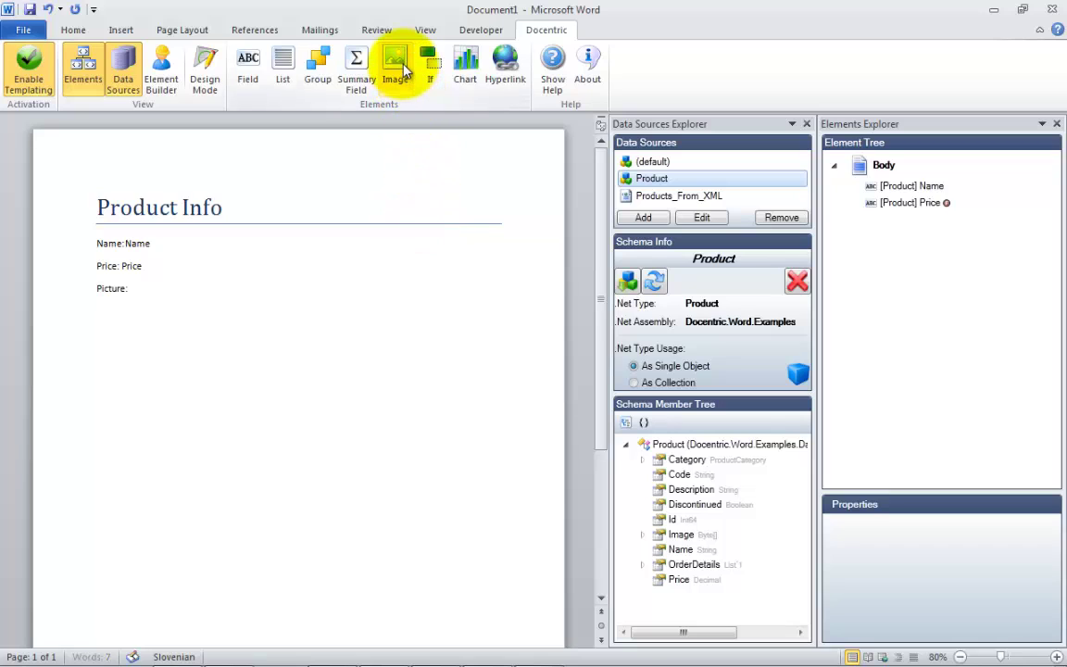
{"action": "left_click", "coordinate": [401, 70]}
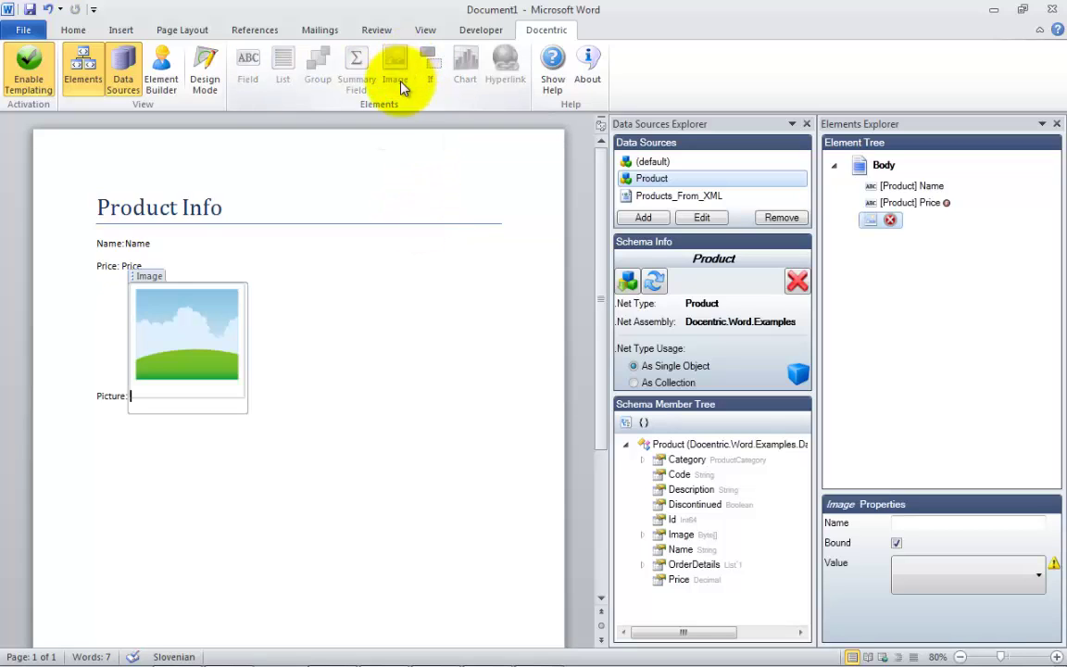
{"action": "left_click", "coordinate": [239, 405]}
{"action": "left_click_drag", "start_coordinate": [246, 398], "coordinate": [206, 354]}
{"action": "left_click", "coordinate": [923, 584]}
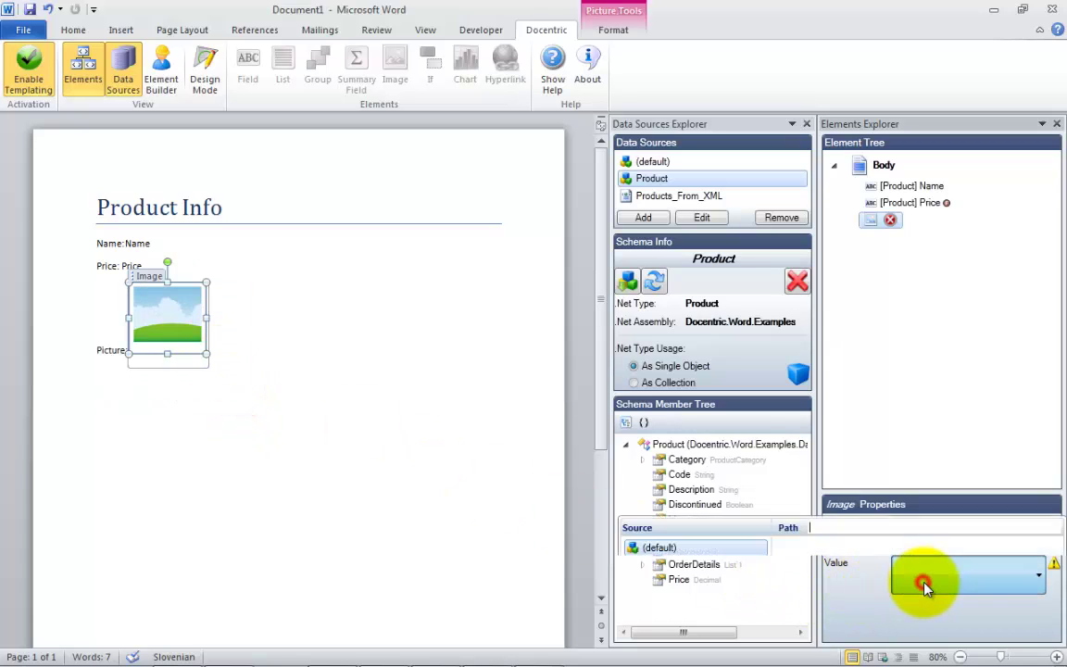
{"action": "left_click", "coordinate": [671, 407]}
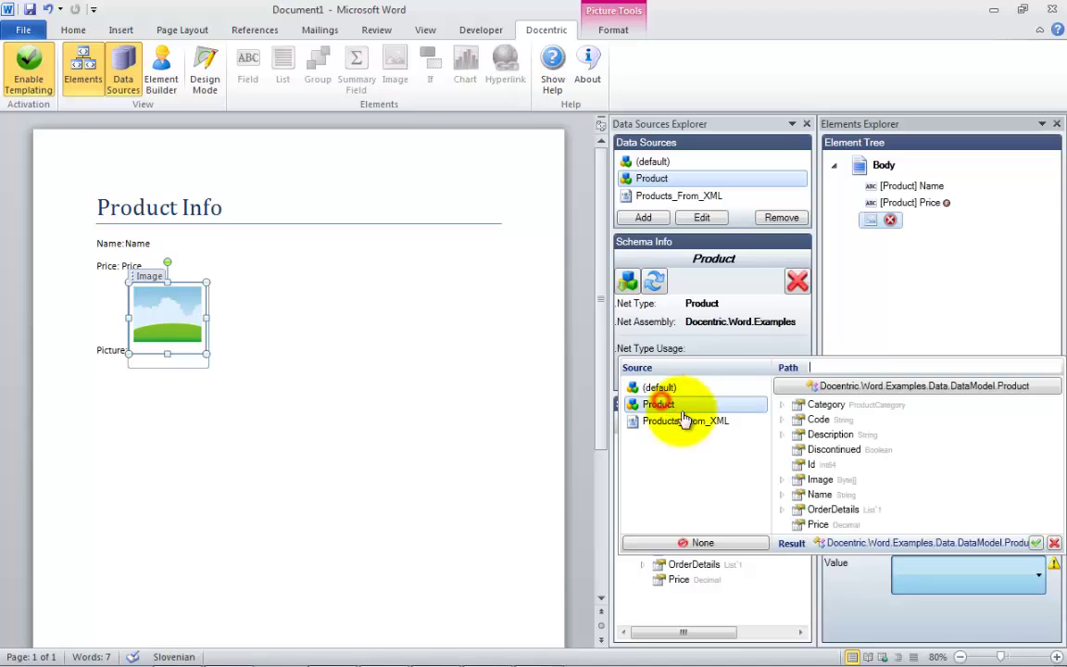
{"action": "left_click", "coordinate": [831, 484]}
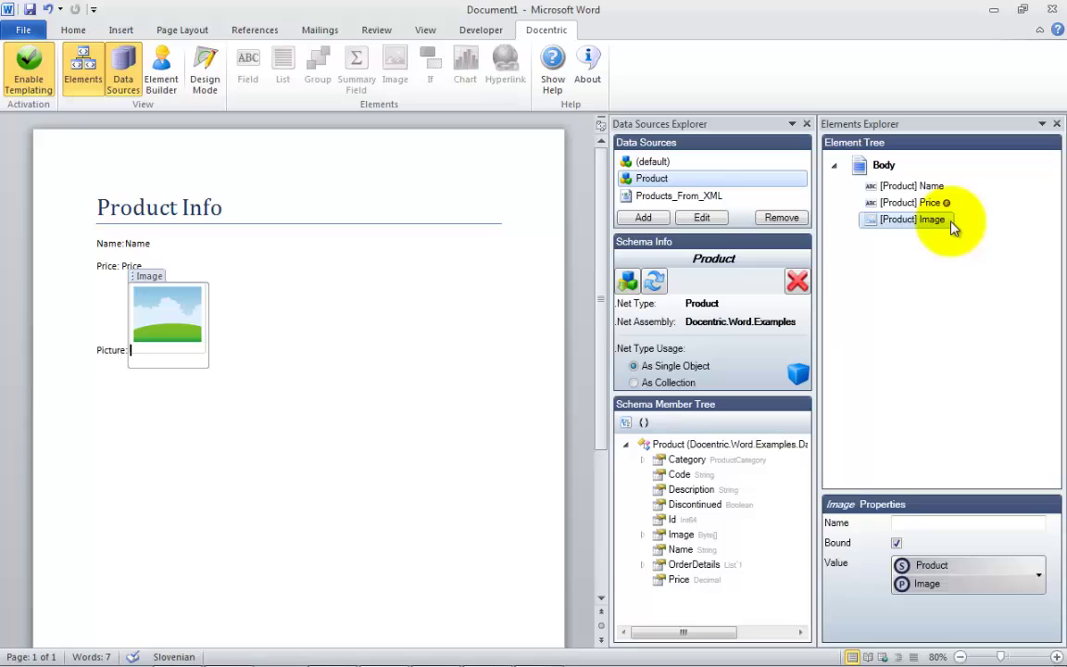
{"action": "left_click", "coordinate": [287, 339]}
Make the word 'Manufacturer' a hyperlink bound to the default source's SiteURL.
{"action": "left_click", "coordinate": [262, 340]}
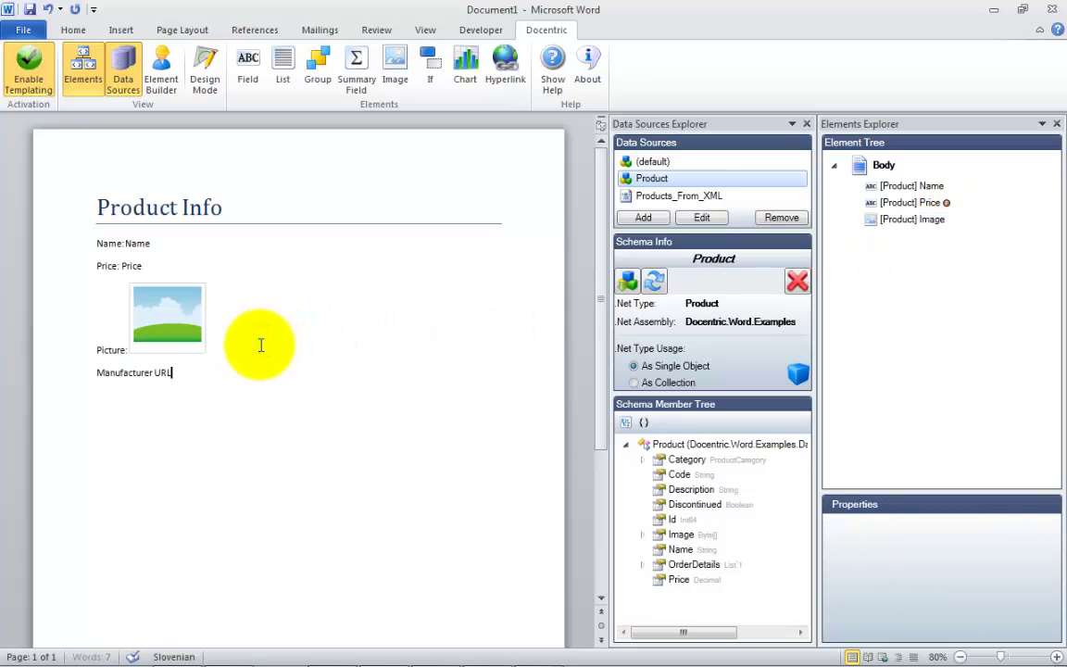
{"action": "type", "text": ": Manufacturer"}
{"action": "double_click", "coordinate": [214, 373]}
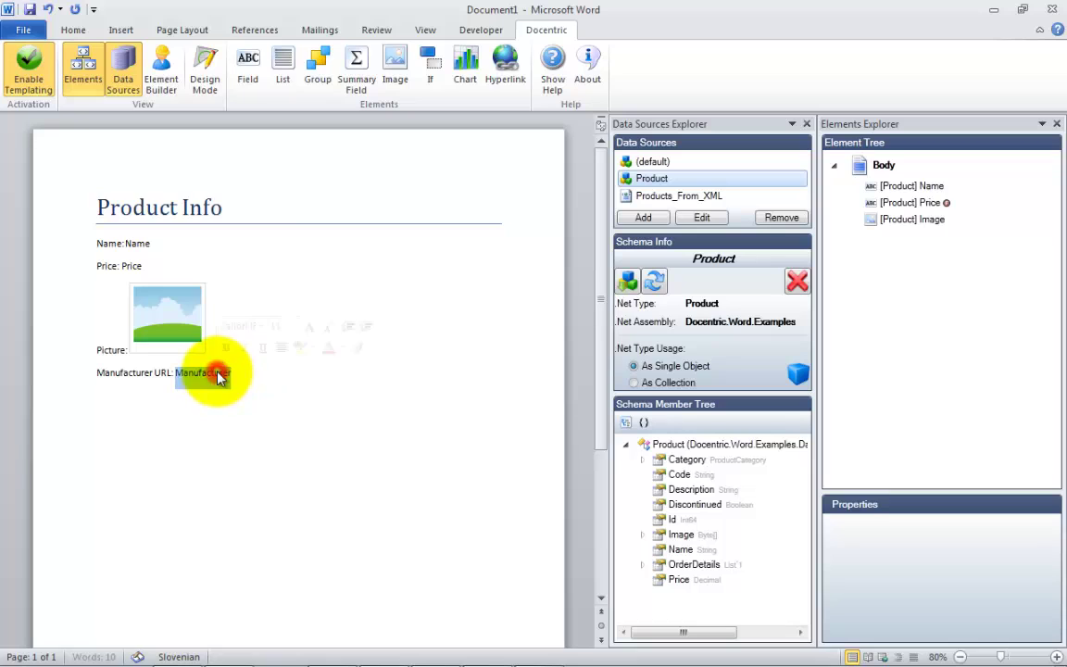
{"action": "left_click", "coordinate": [506, 74]}
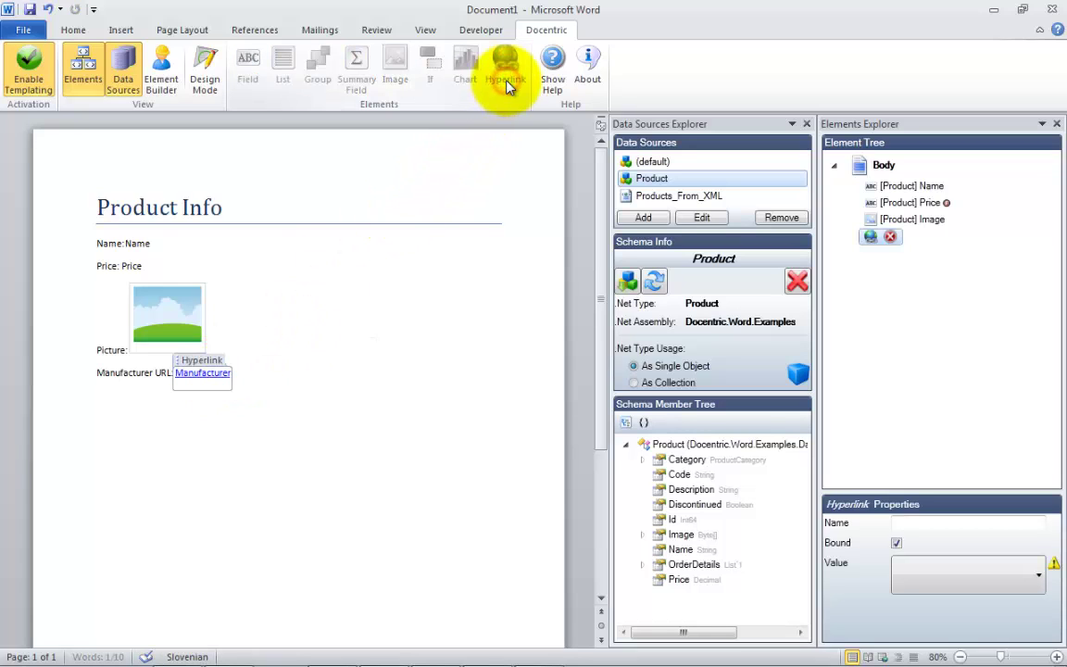
{"action": "left_click", "coordinate": [927, 563]}
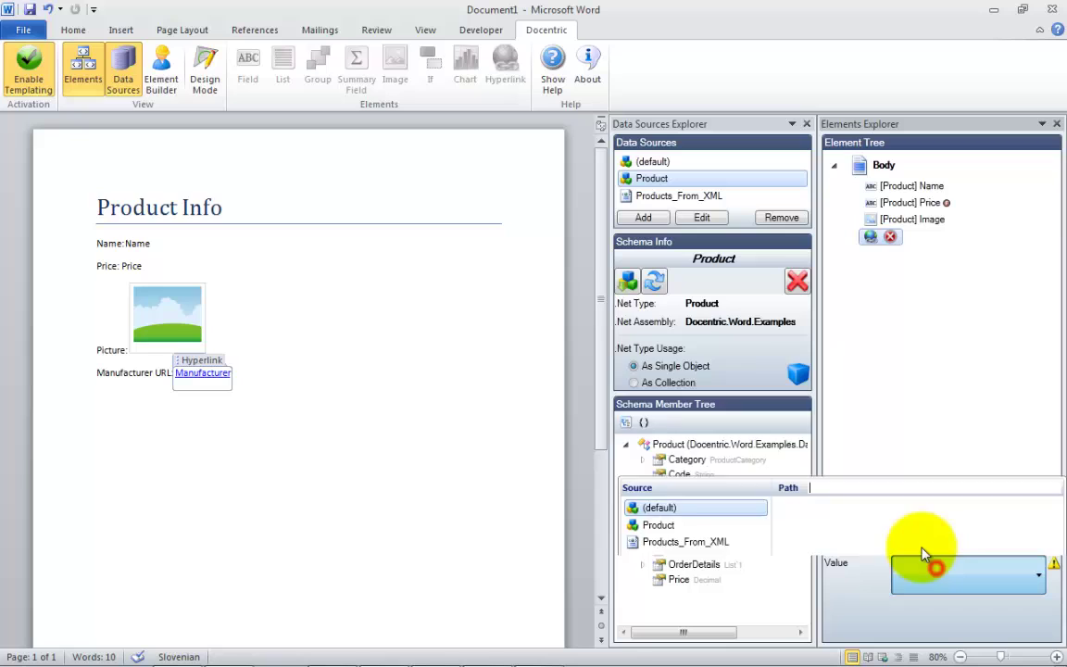
{"action": "left_click", "coordinate": [711, 390]}
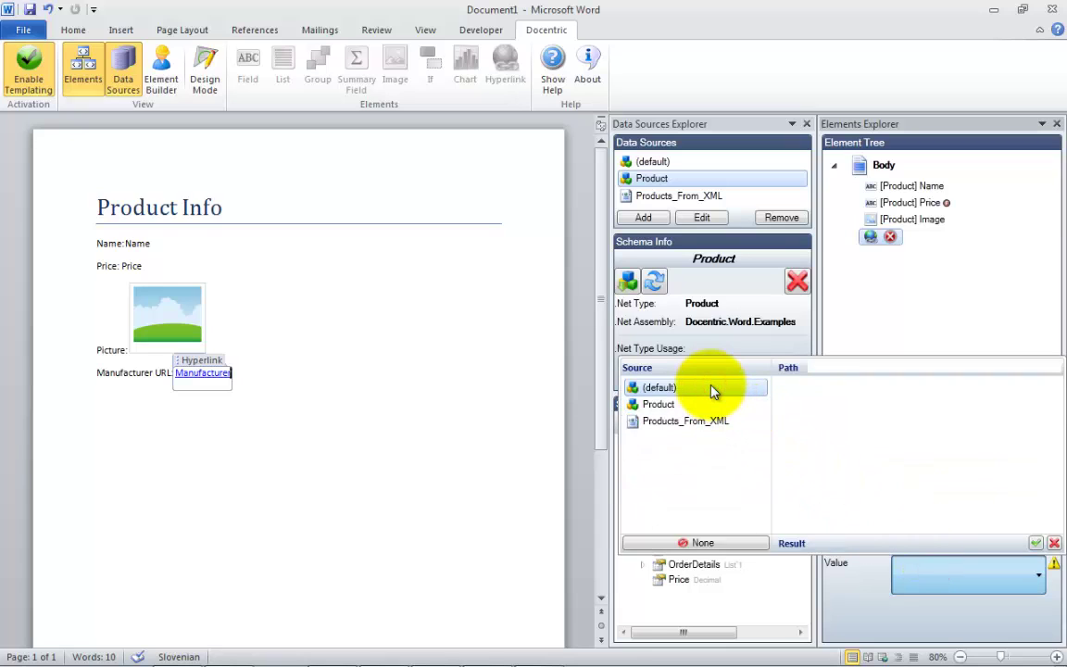
{"action": "type", "text": "SiteURL"}
{"action": "left_click", "coordinate": [1036, 544]}
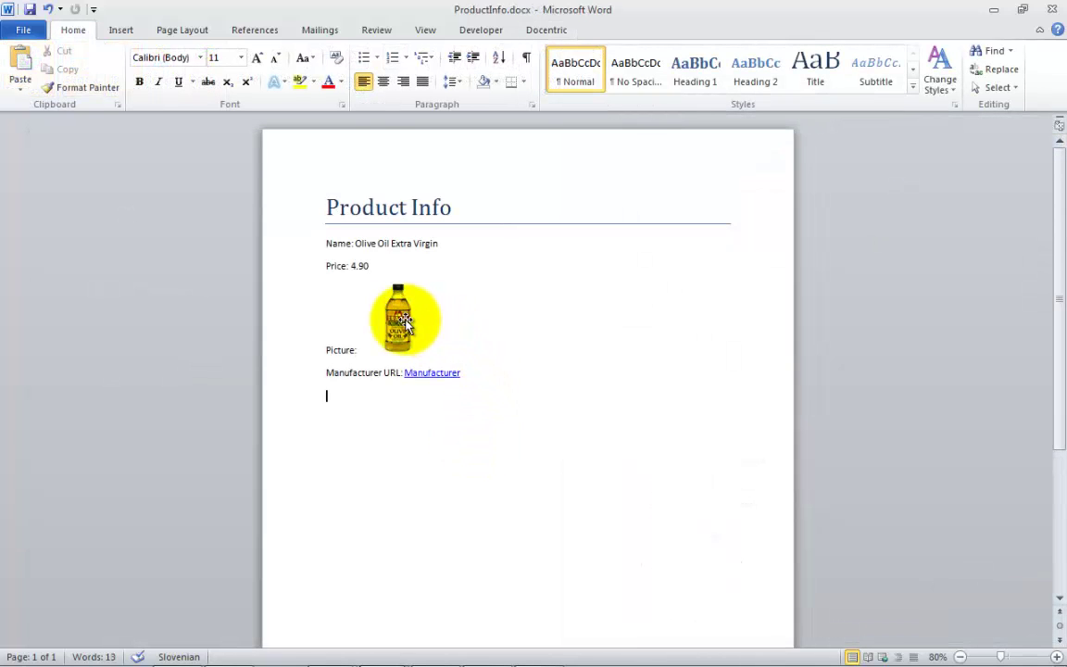
{"action": "left_click", "coordinate": [405, 320]}
{"action": "left_click", "coordinate": [451, 373]}
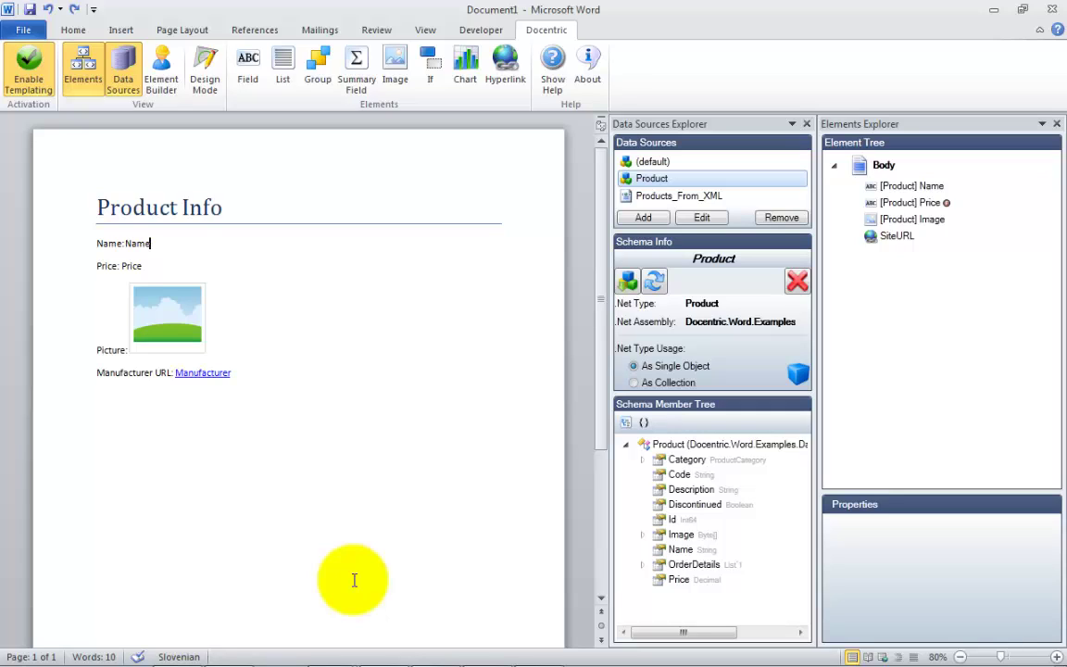
Add a 'Category:' line below Name with a field bound to Product Category.Name.
{"action": "key", "text": "Return"}
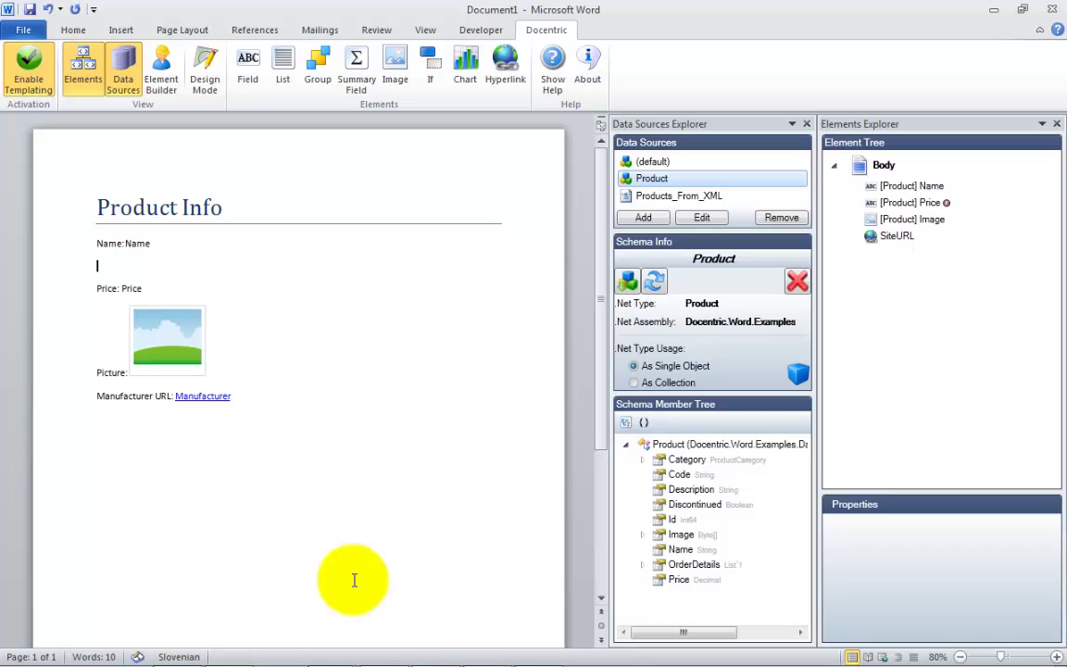
{"action": "type", "text": "Category:"}
{"action": "left_click", "coordinate": [248, 73]}
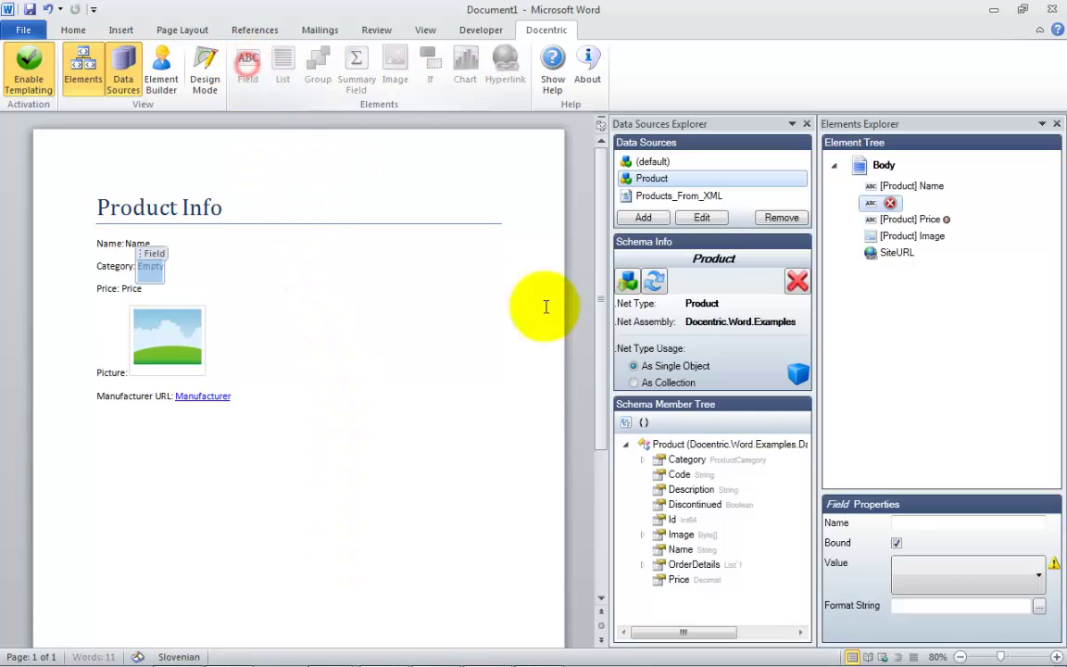
{"action": "left_click", "coordinate": [906, 567]}
{"action": "left_click", "coordinate": [648, 405]}
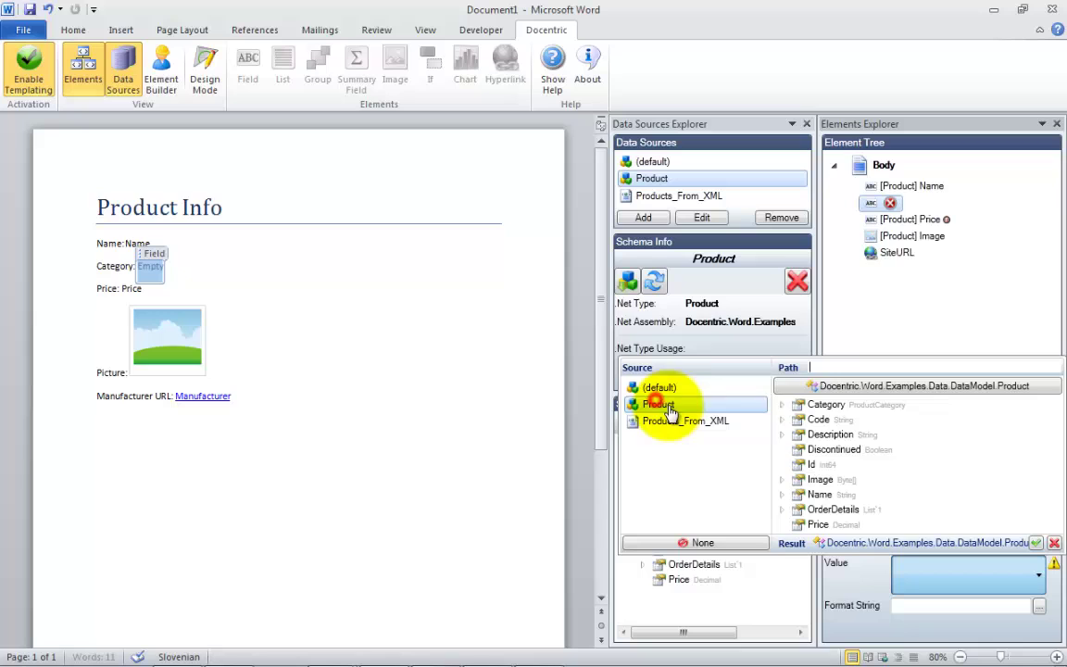
{"action": "left_click", "coordinate": [782, 406]}
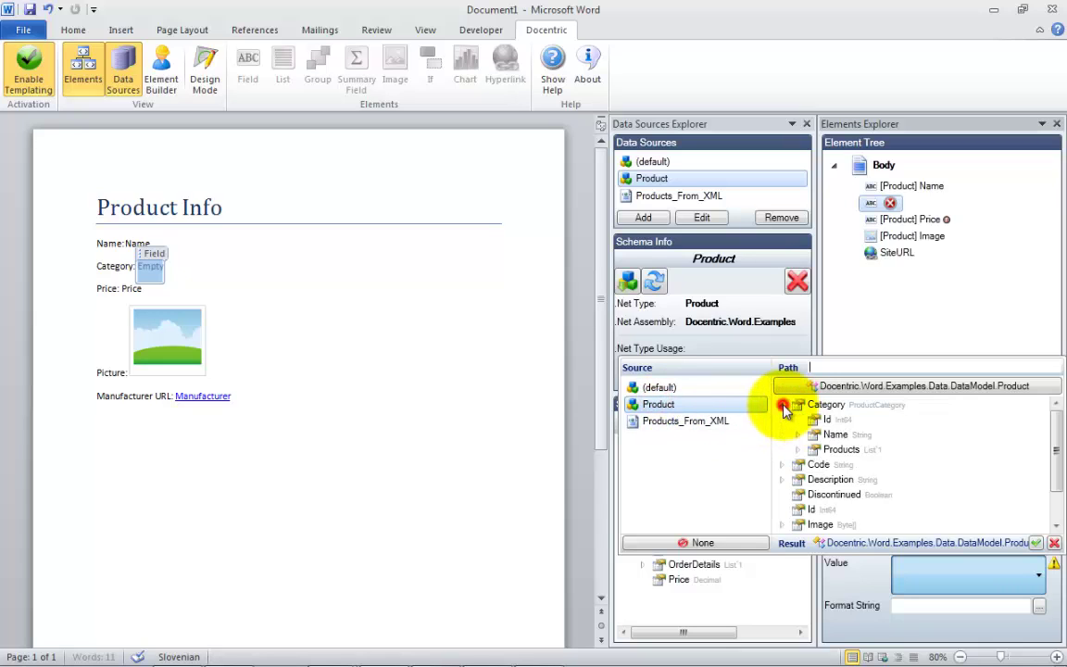
{"action": "double_click", "coordinate": [834, 434]}
{"action": "left_click", "coordinate": [332, 346]}
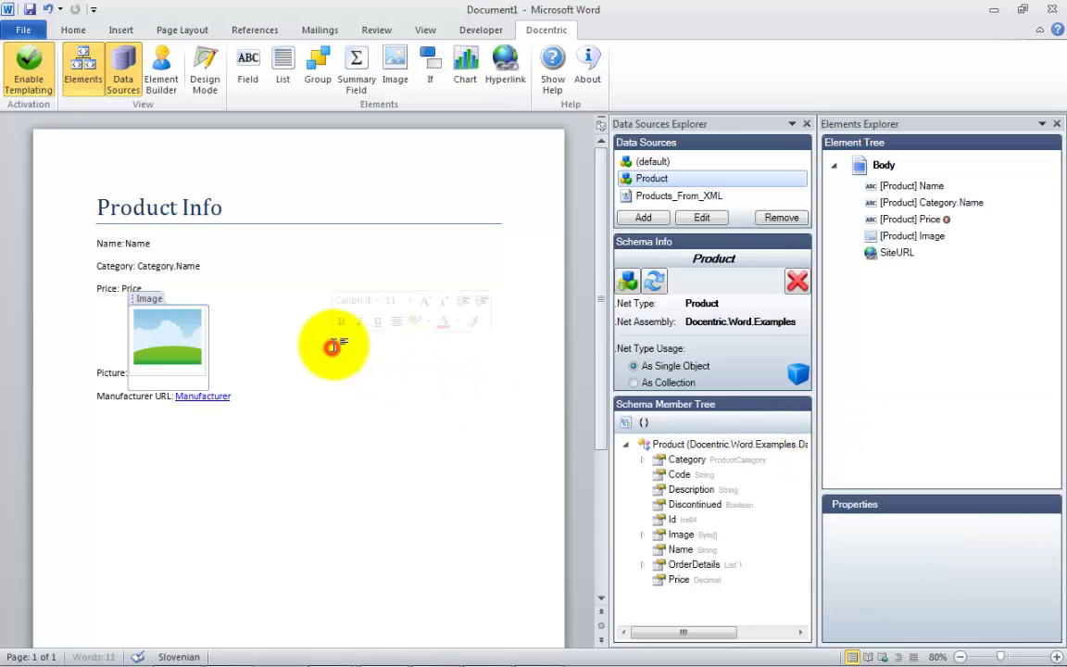
{"action": "left_click", "coordinate": [273, 267]}
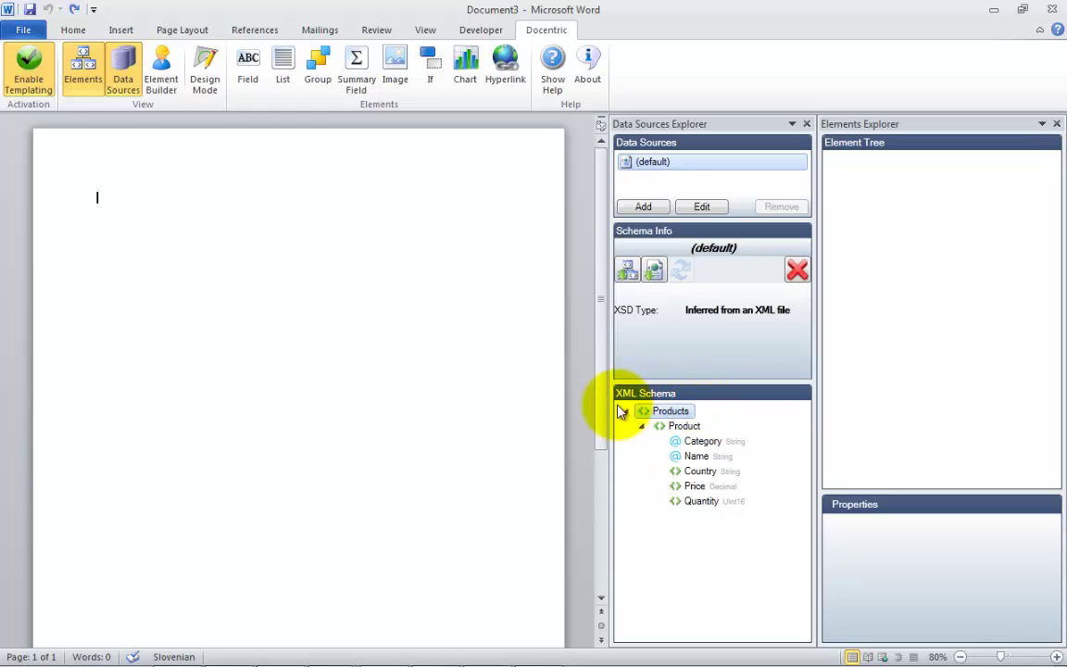
Insert a 3x2 table with header cells Name, Category and Price.
{"action": "left_click_drag", "start_coordinate": [649, 410], "coordinate": [281, 82]}
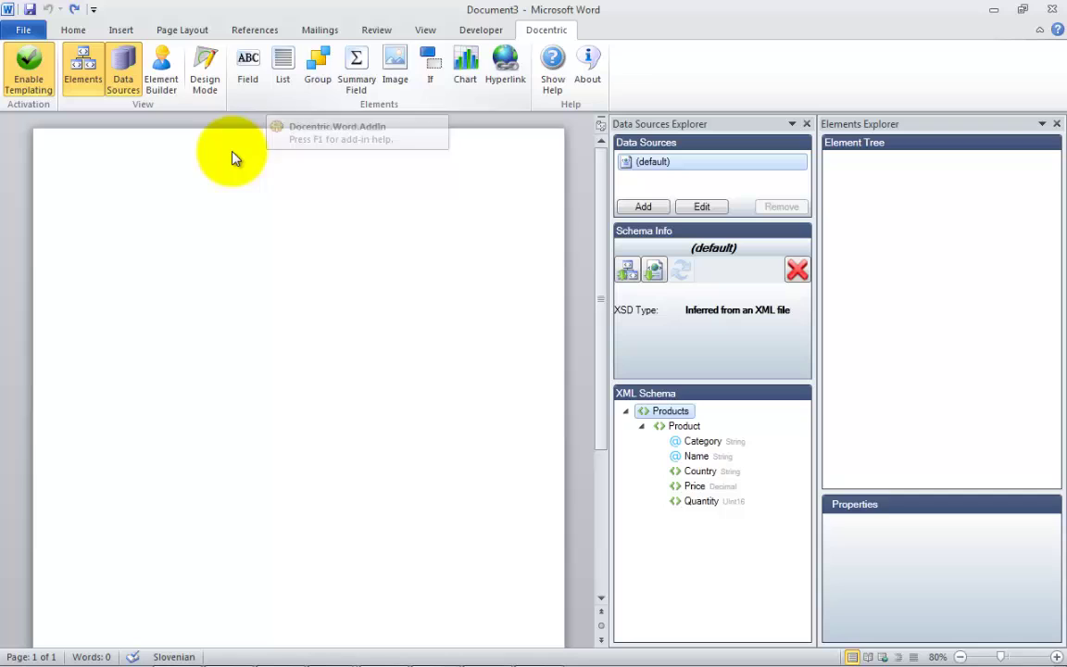
{"action": "left_click", "coordinate": [122, 30]}
{"action": "left_click", "coordinate": [133, 65]}
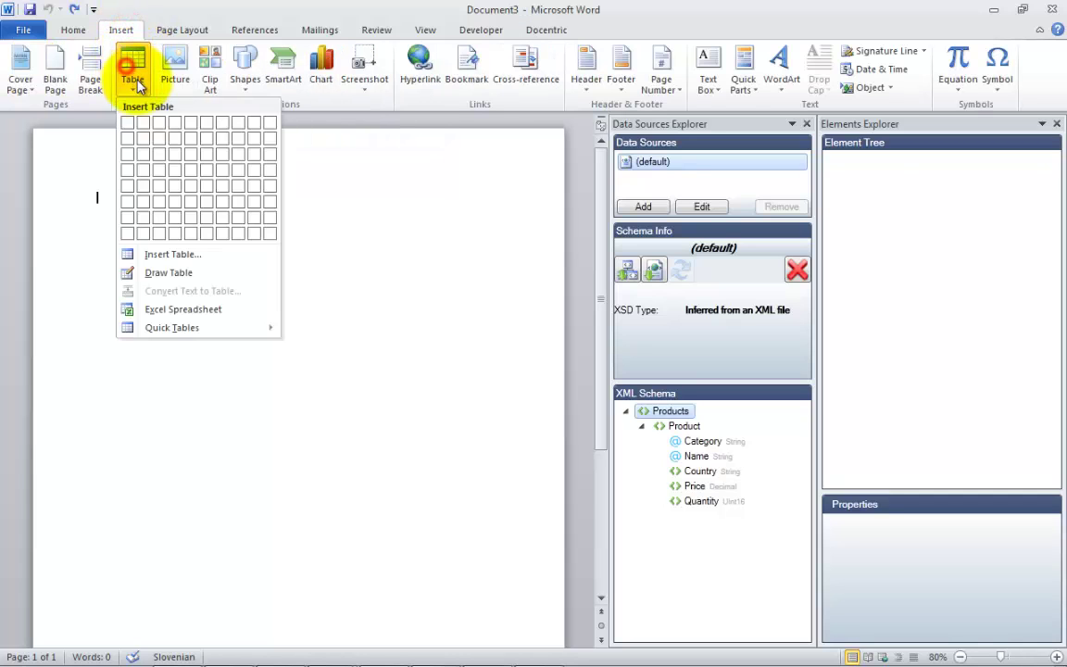
{"action": "left_click", "coordinate": [159, 139]}
{"action": "type", "text": "Name"}
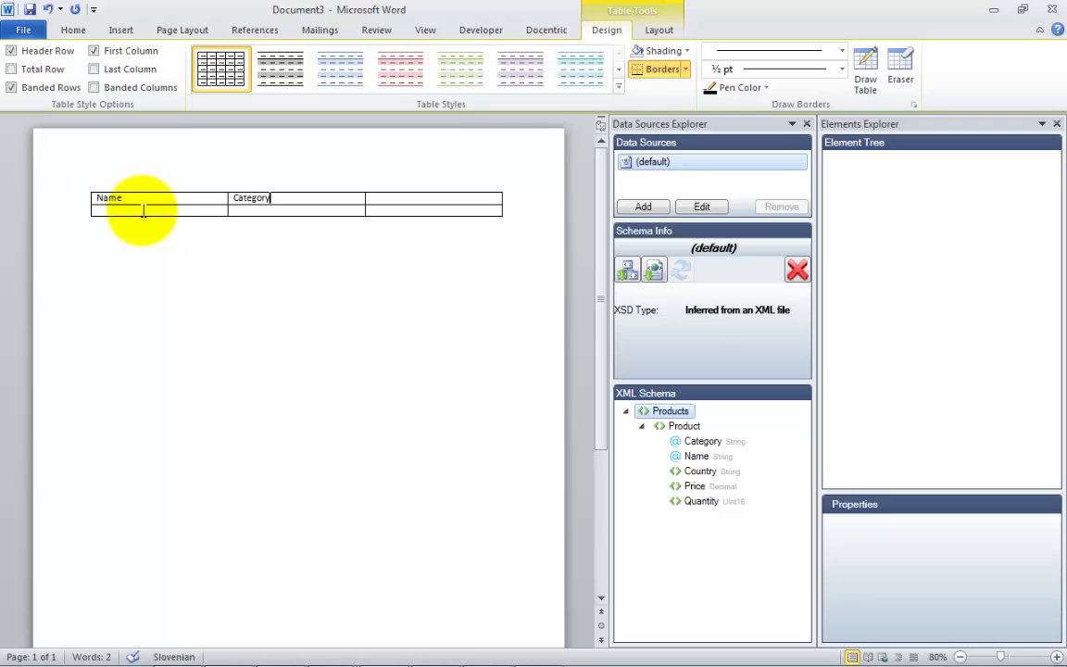
{"action": "type", "text": "Price"}
{"action": "left_click", "coordinate": [546, 29]}
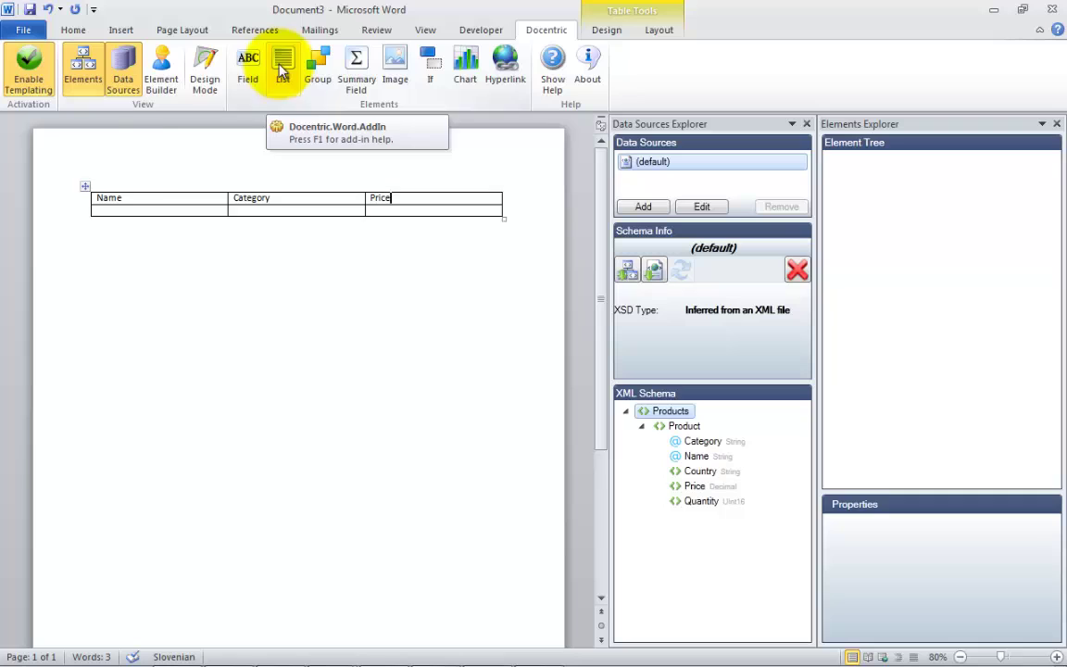
Turn the table's second row into a List bound to the (default) data source.
{"action": "left_click", "coordinate": [67, 216]}
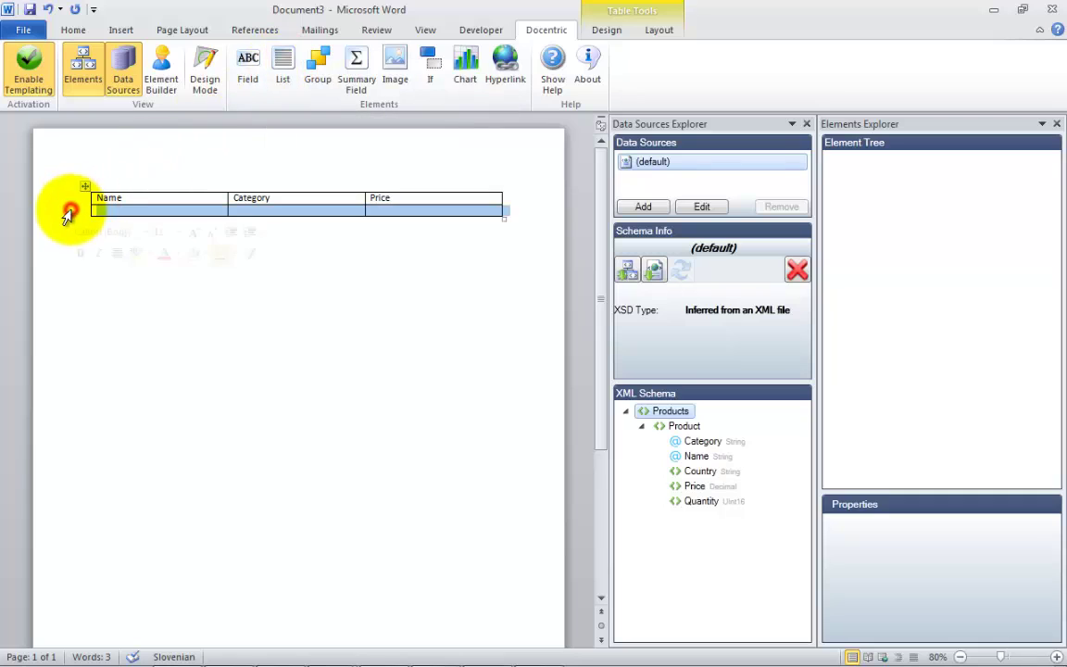
{"action": "left_click", "coordinate": [280, 65]}
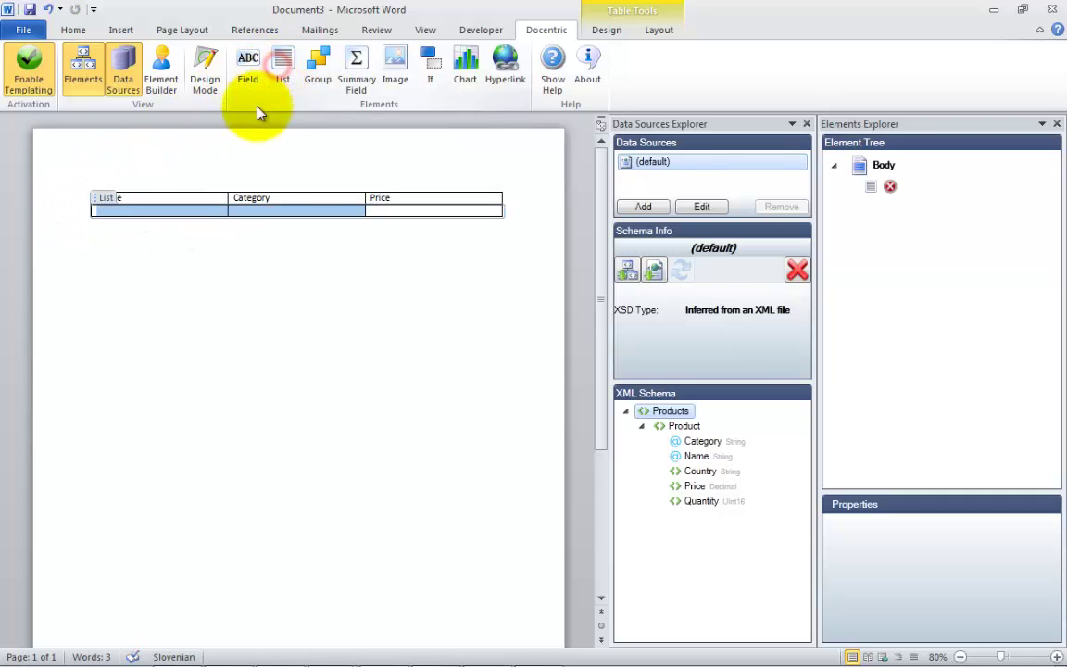
{"action": "left_click", "coordinate": [874, 187]}
{"action": "left_click", "coordinate": [941, 579]}
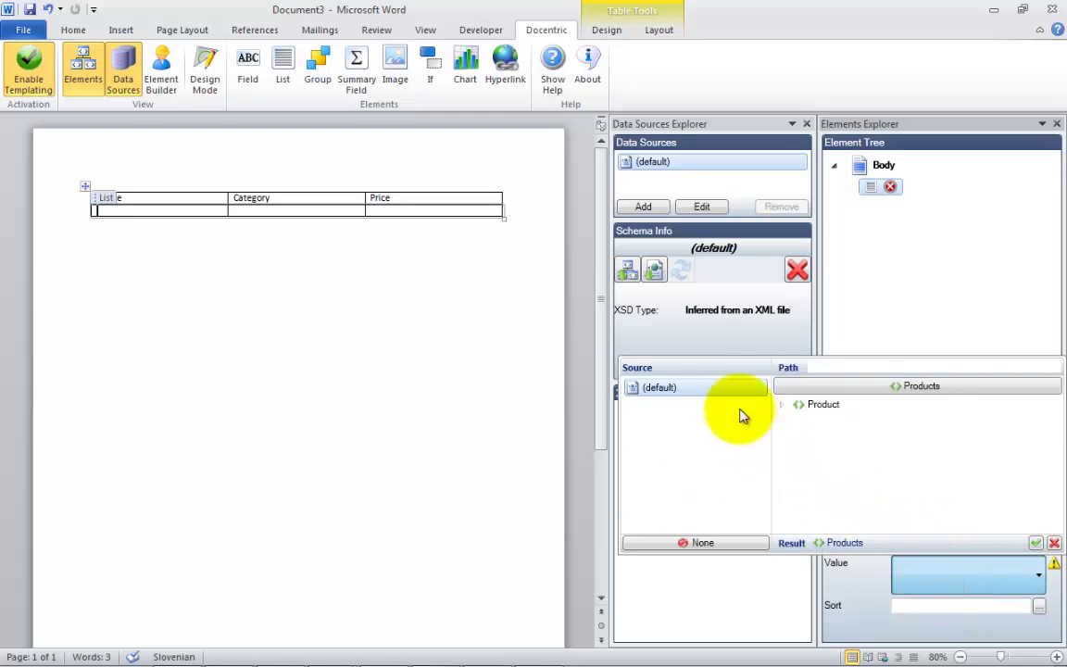
{"action": "left_click", "coordinate": [708, 393]}
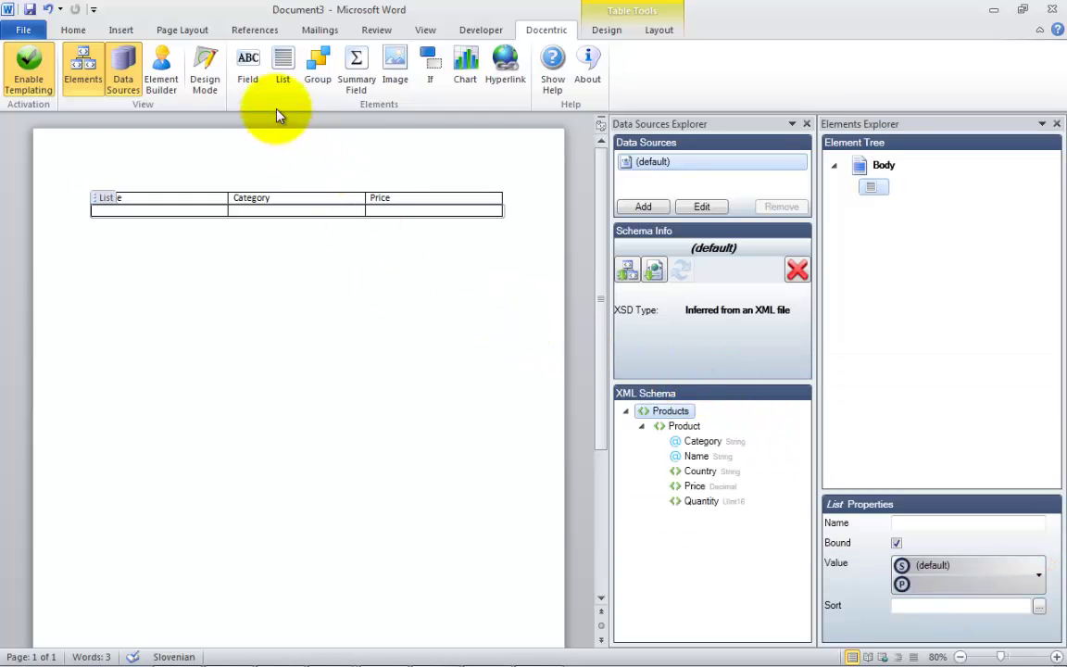
Put a field bound to Product Name in the first data cell.
{"action": "left_click", "coordinate": [248, 74]}
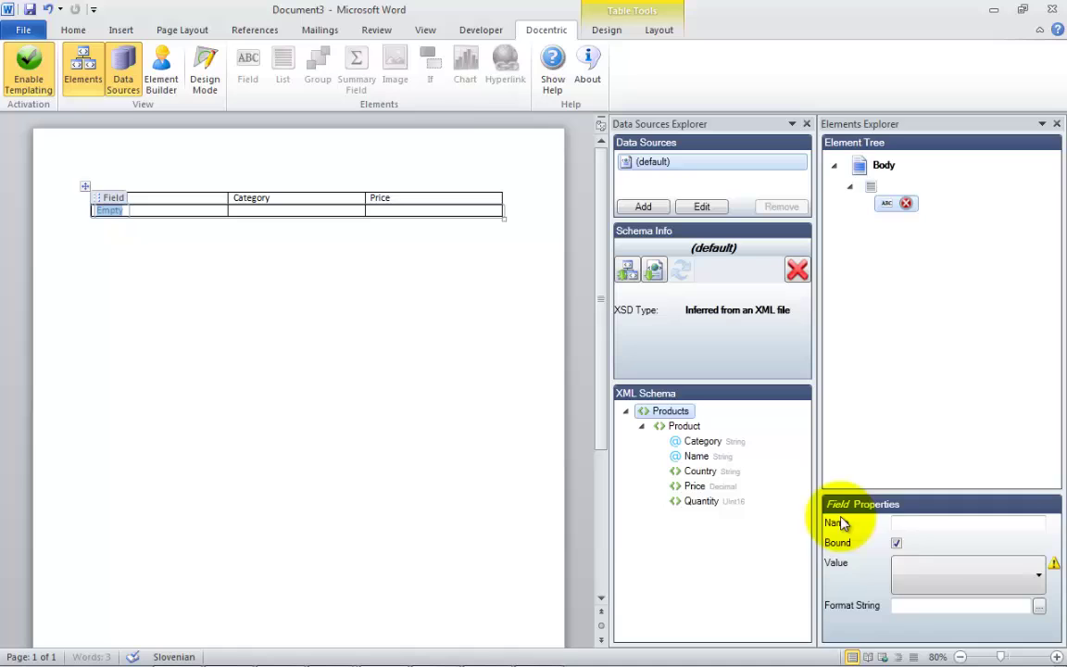
{"action": "left_click", "coordinate": [929, 574]}
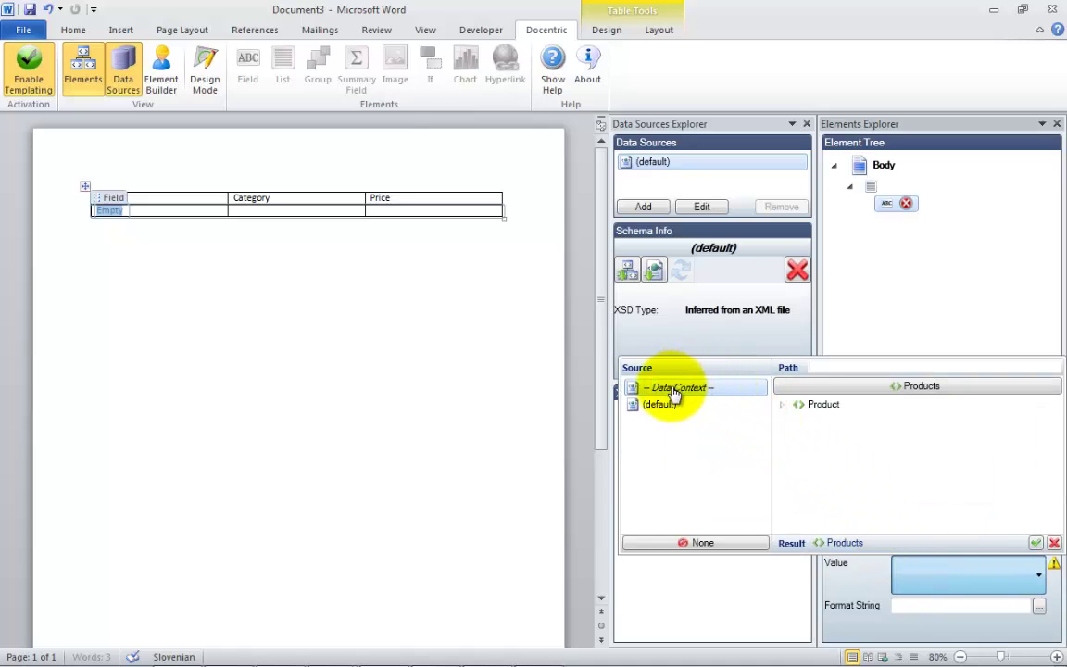
{"action": "left_click", "coordinate": [782, 404]}
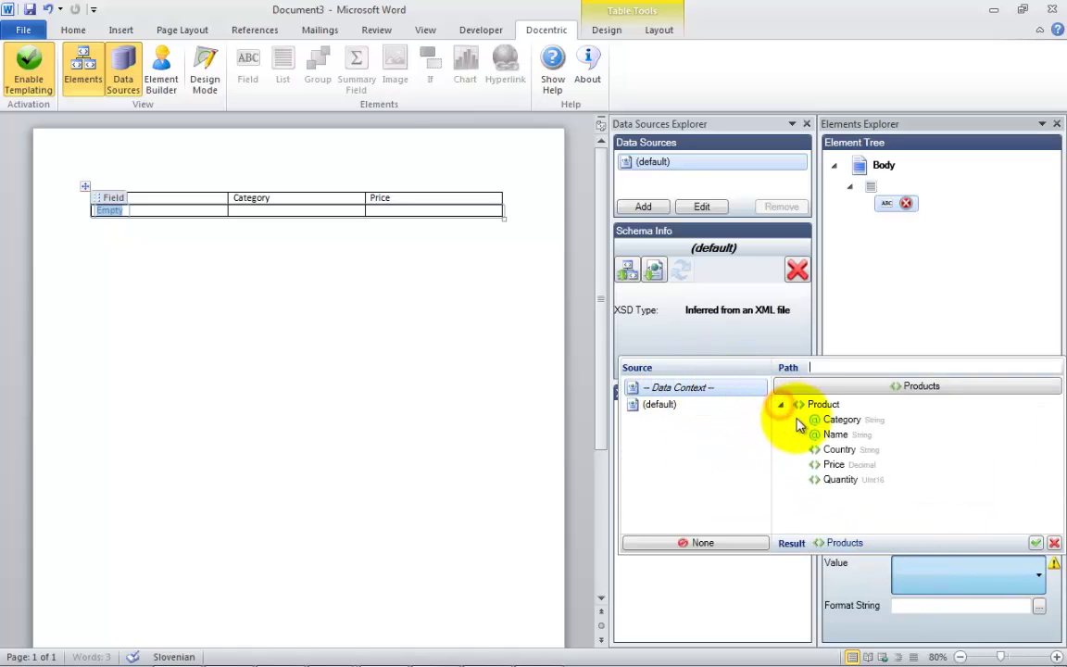
{"action": "double_click", "coordinate": [817, 437]}
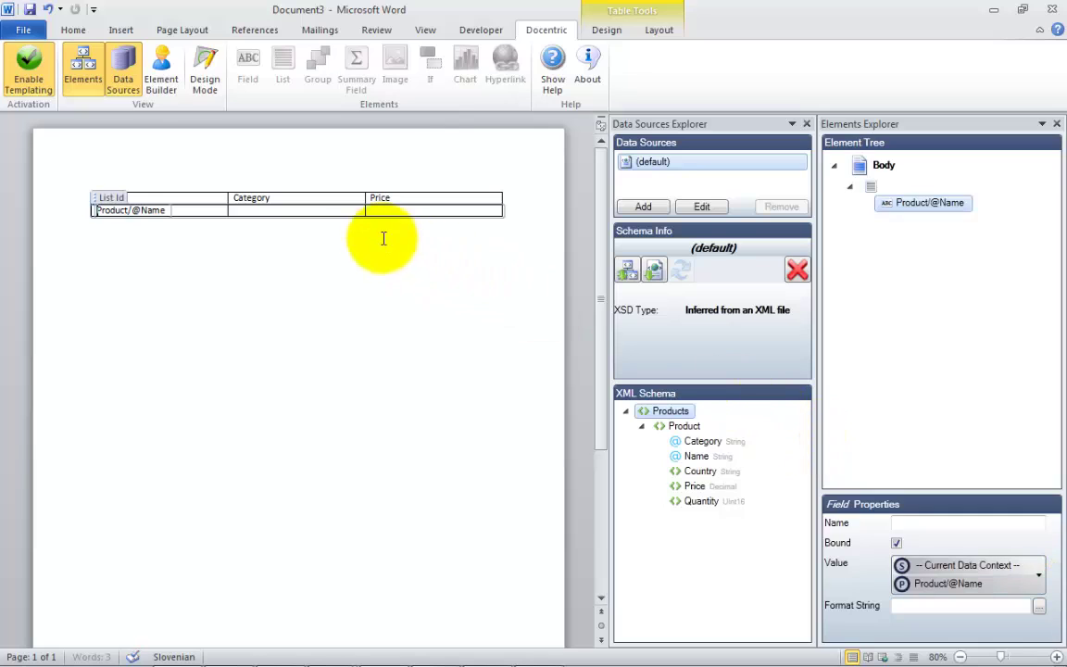
{"action": "left_click", "coordinate": [334, 214]}
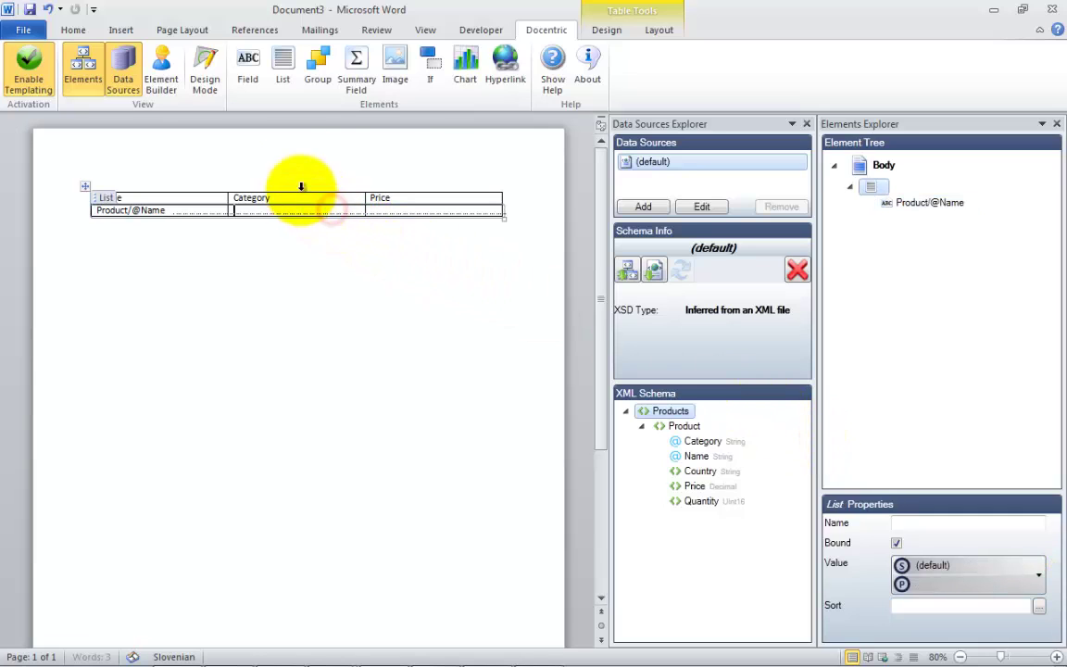
Bind a field in the Category cell to Product Category.
{"action": "left_click", "coordinate": [259, 72]}
{"action": "left_click", "coordinate": [937, 570]}
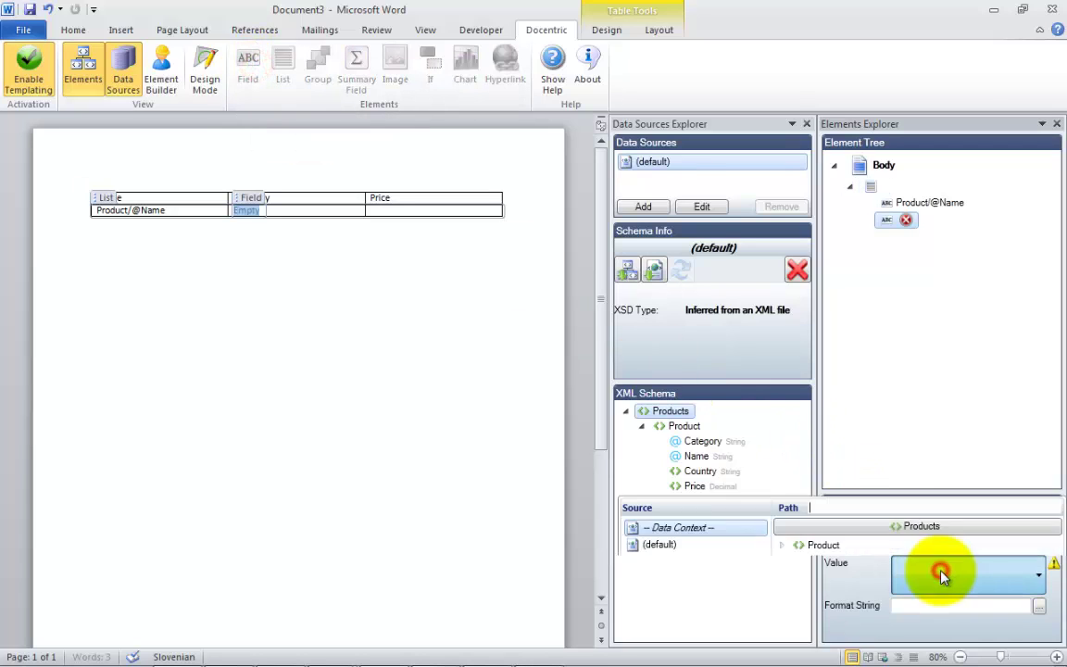
{"action": "left_click", "coordinate": [782, 404]}
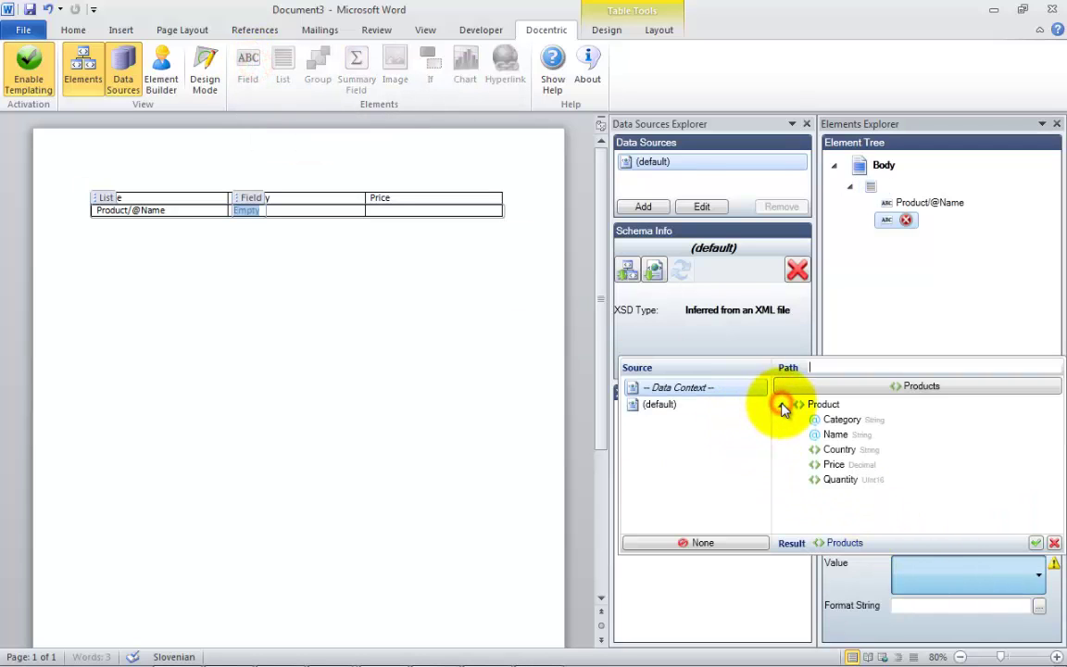
{"action": "double_click", "coordinate": [809, 420]}
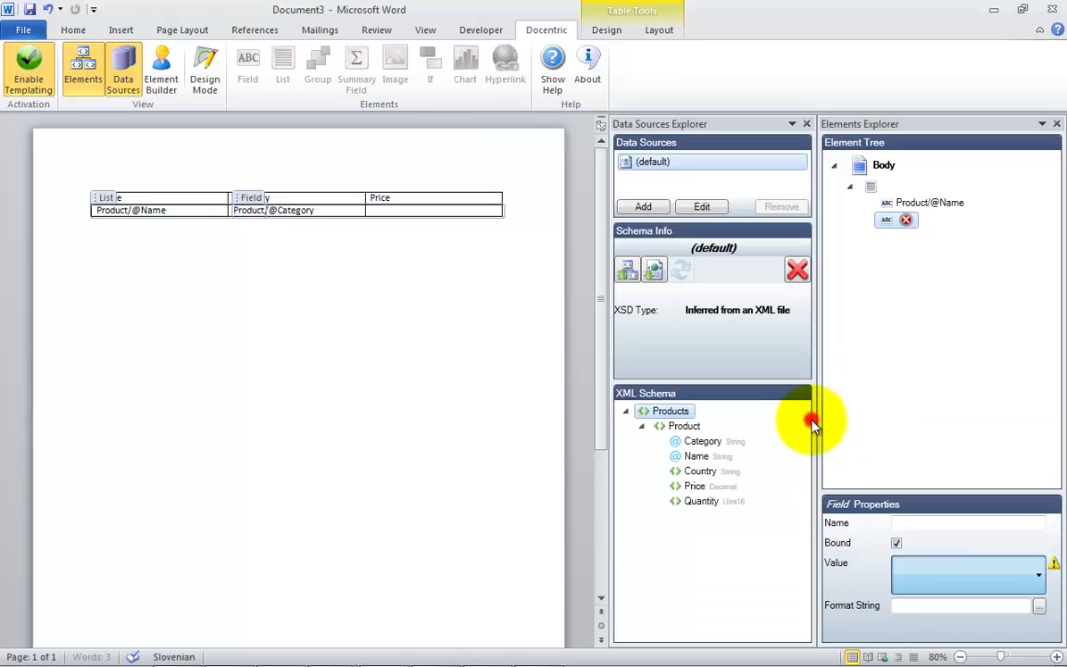
Bind a field in the Price cell to Product Price with currency format c2.
{"action": "left_click", "coordinate": [455, 209]}
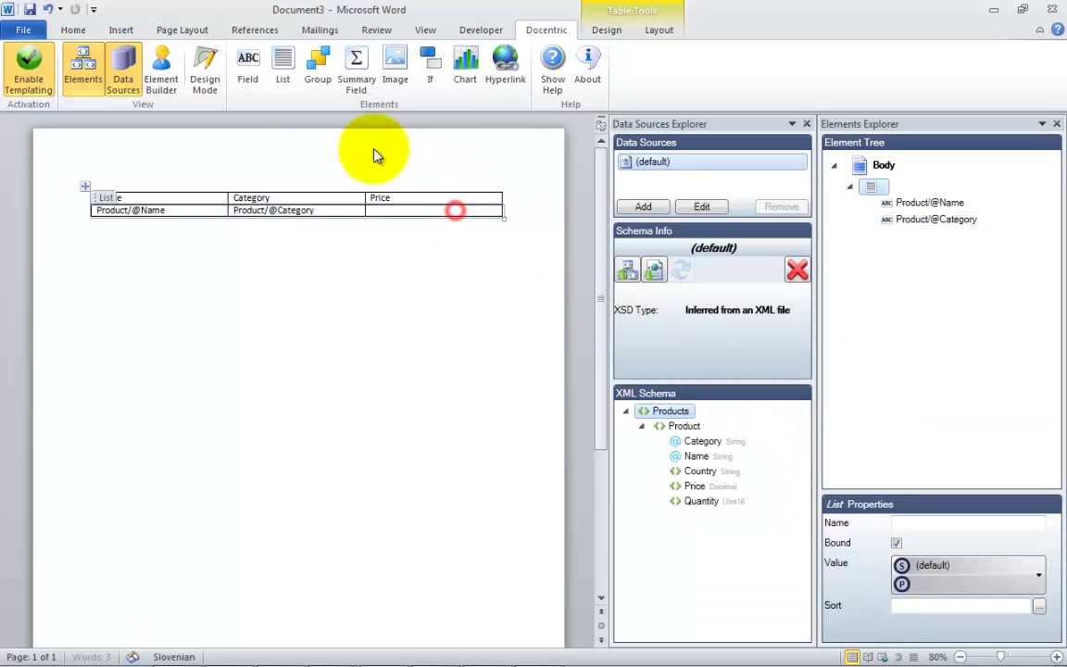
{"action": "left_click", "coordinate": [257, 82]}
{"action": "left_click", "coordinate": [922, 573]}
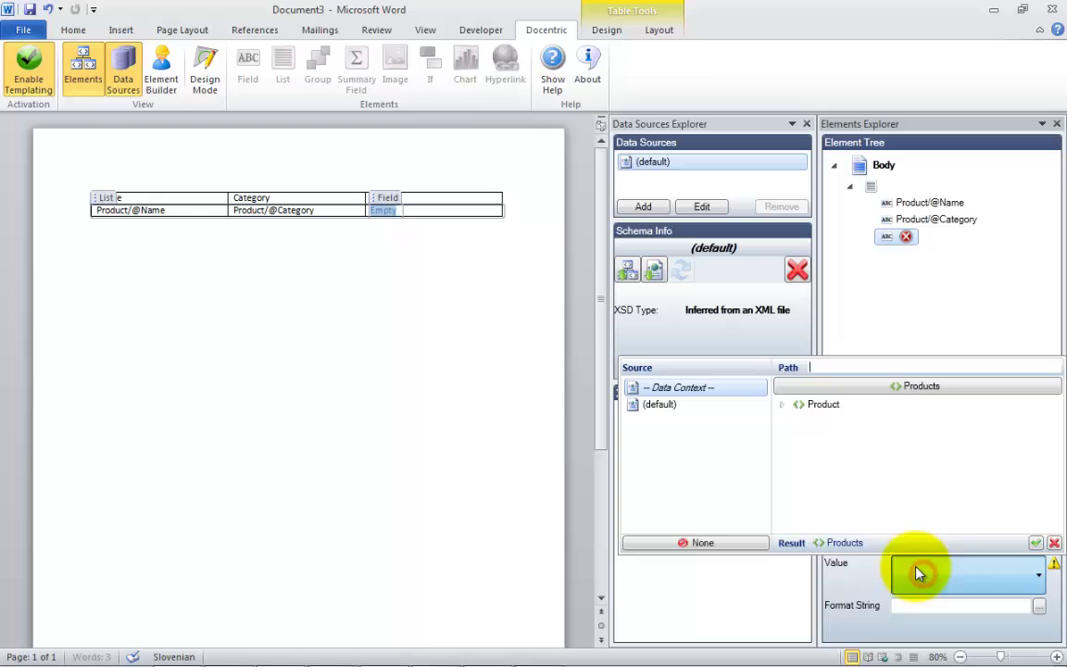
{"action": "left_click", "coordinate": [780, 405]}
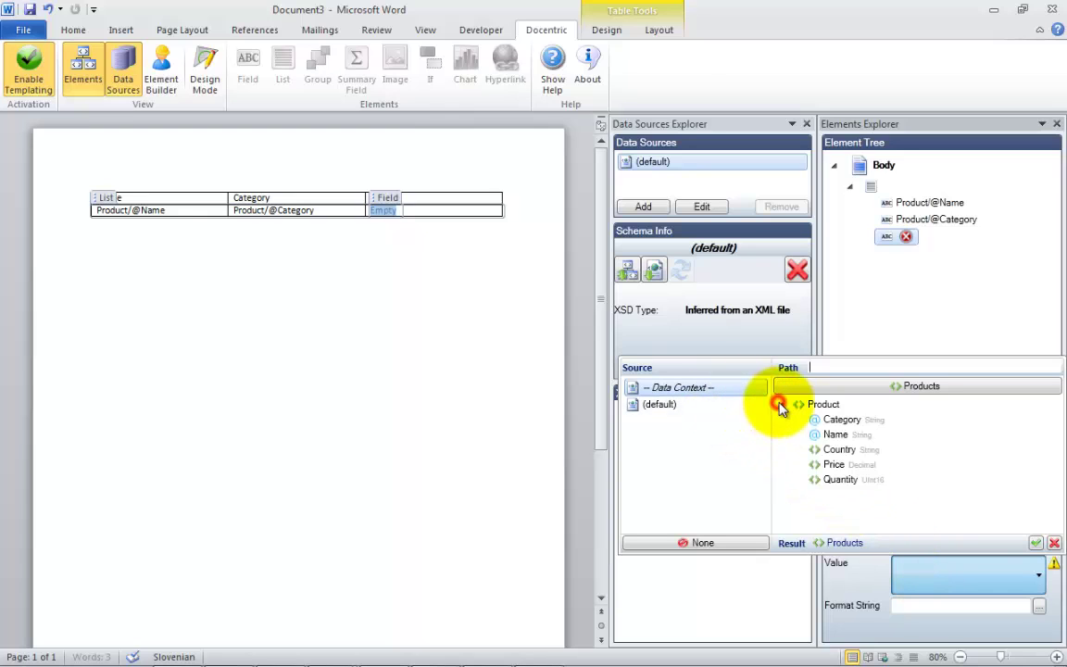
{"action": "left_click", "coordinate": [817, 466]}
{"action": "left_click", "coordinate": [1038, 606]}
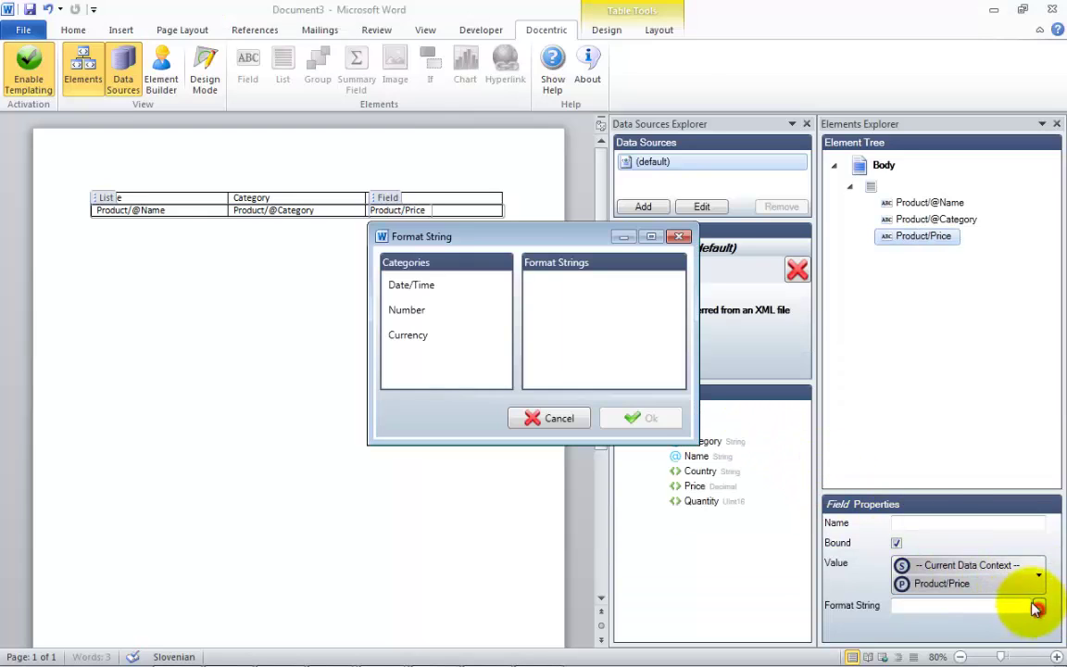
{"action": "left_click", "coordinate": [409, 335]}
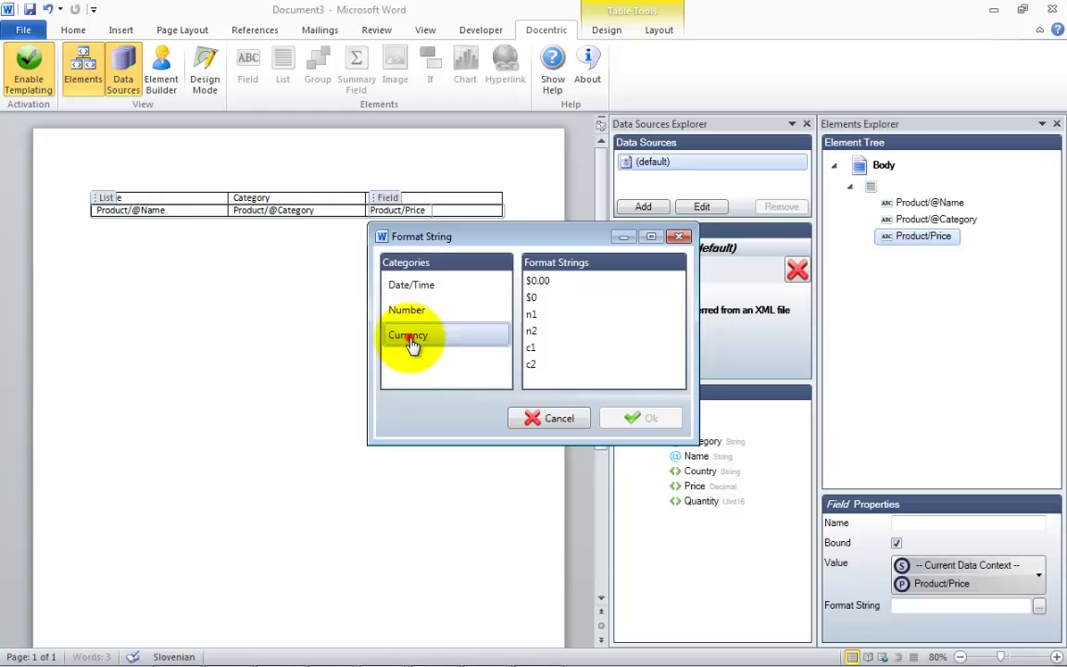
{"action": "double_click", "coordinate": [537, 364]}
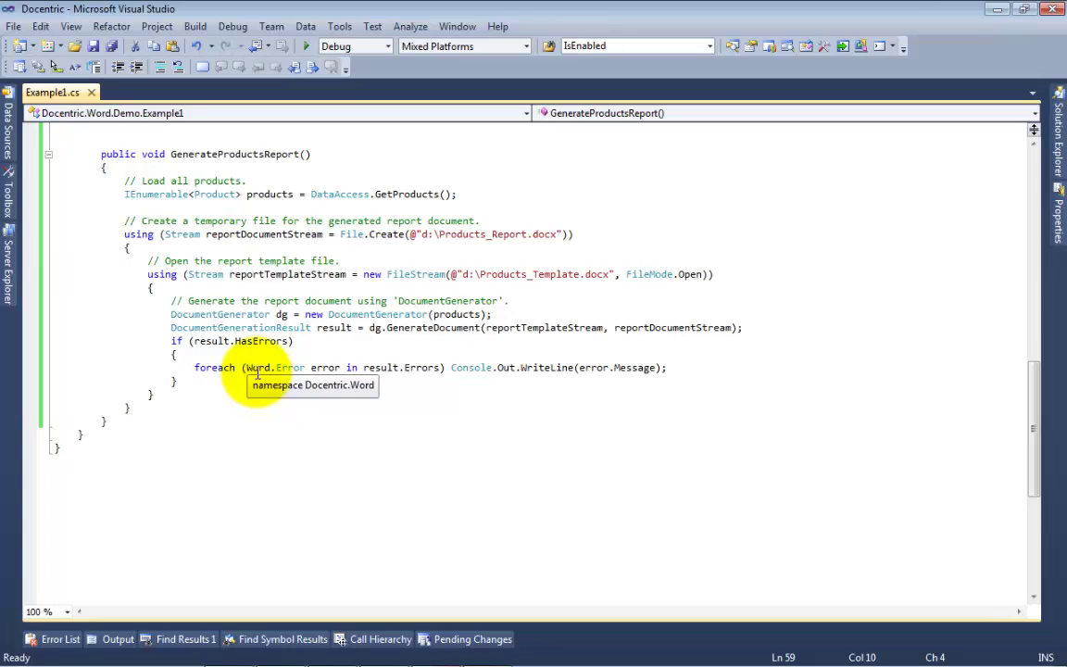
Highlight the DocumentGenerator and GenerateDocument lines in Example1.cs to explain them.
{"action": "left_click_drag", "start_coordinate": [169, 314], "coordinate": [726, 329]}
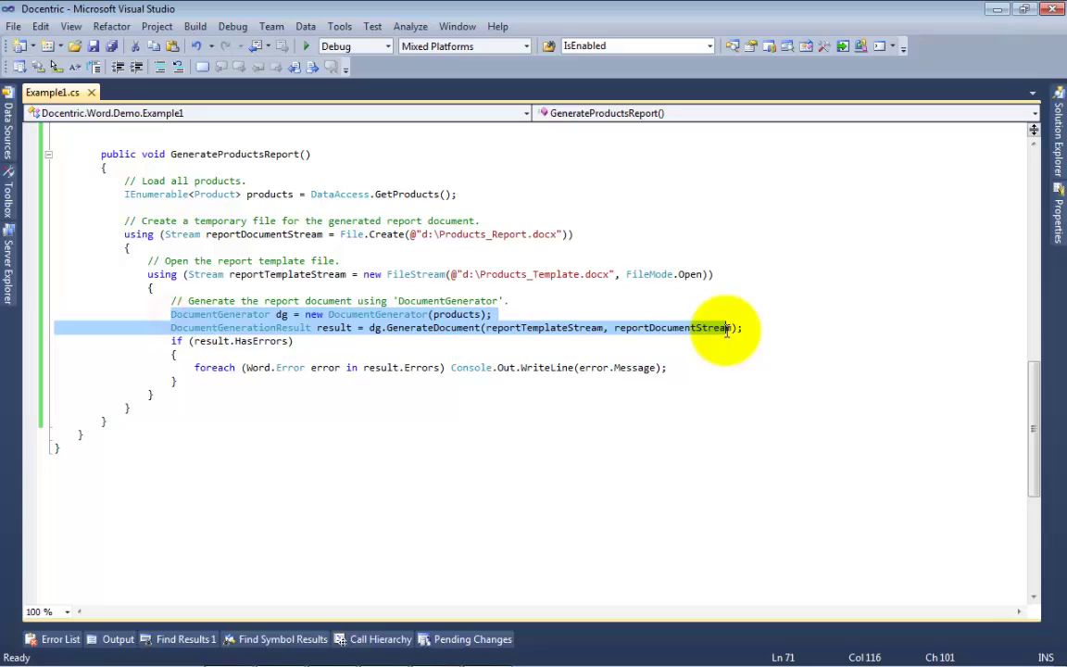
{"action": "left_click", "coordinate": [607, 363]}
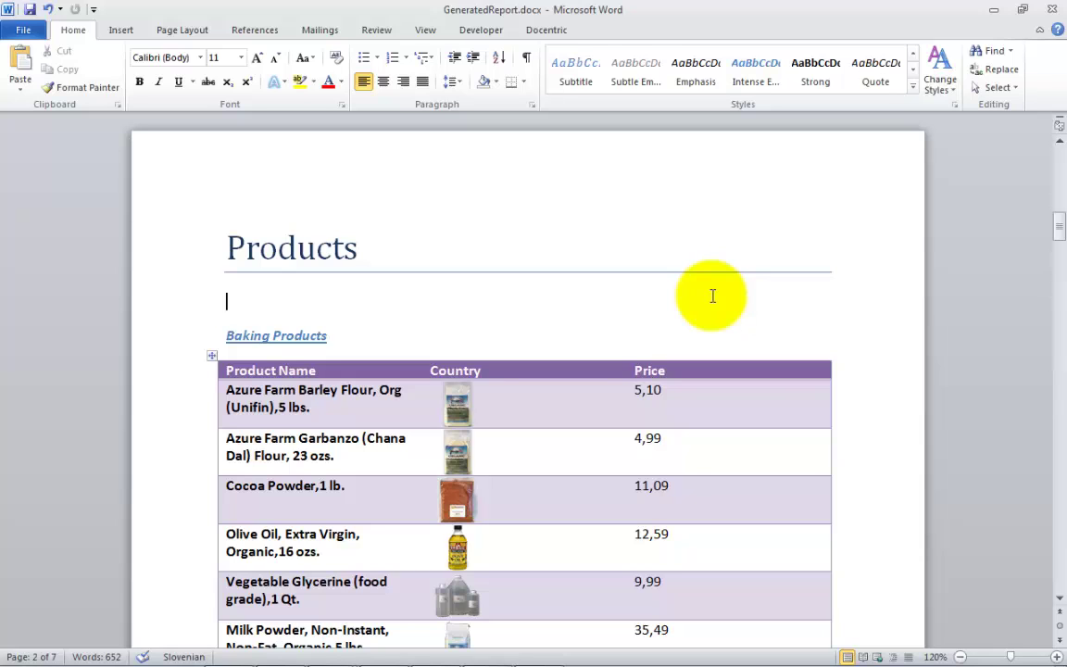
Scroll to the report's top and highlight the red error heading and errors table.
{"action": "scroll", "coordinate": [712, 295], "scroll_direction": "up", "scroll_amount": 10}
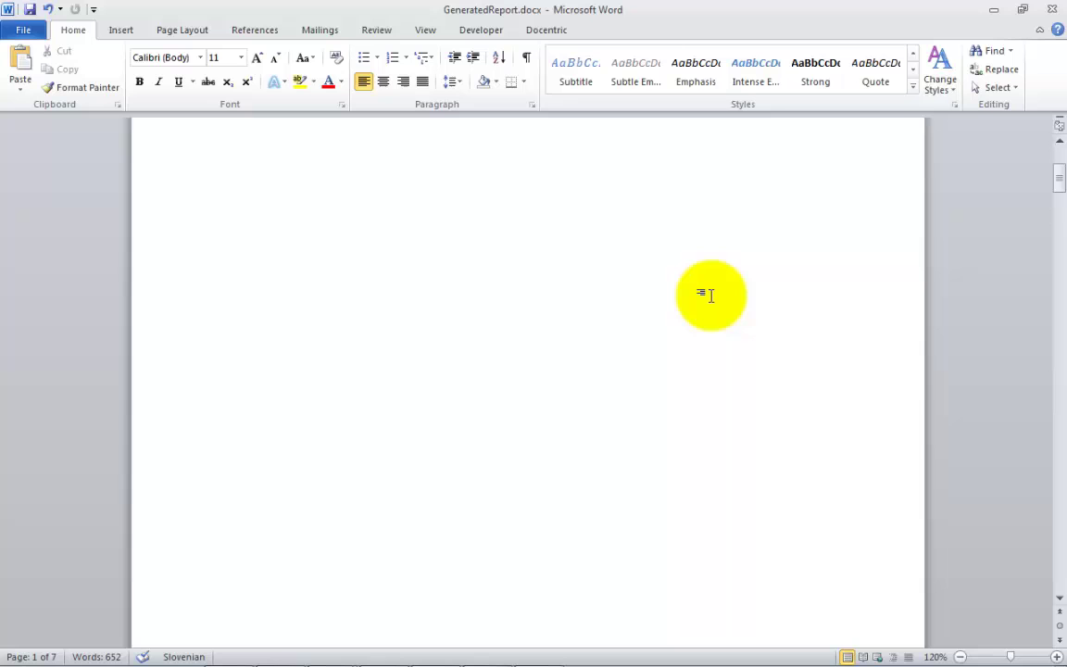
{"action": "scroll", "coordinate": [710, 296], "scroll_direction": "up", "scroll_amount": 3}
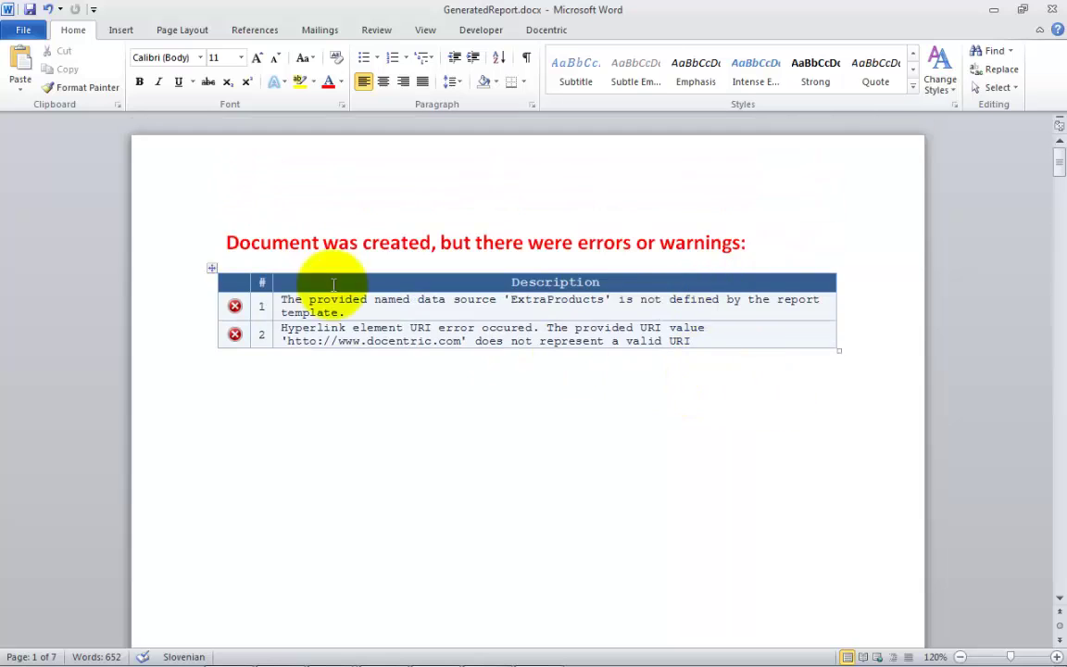
{"action": "left_click_drag", "start_coordinate": [196, 239], "coordinate": [454, 435]}
{"action": "left_click", "coordinate": [529, 443]}
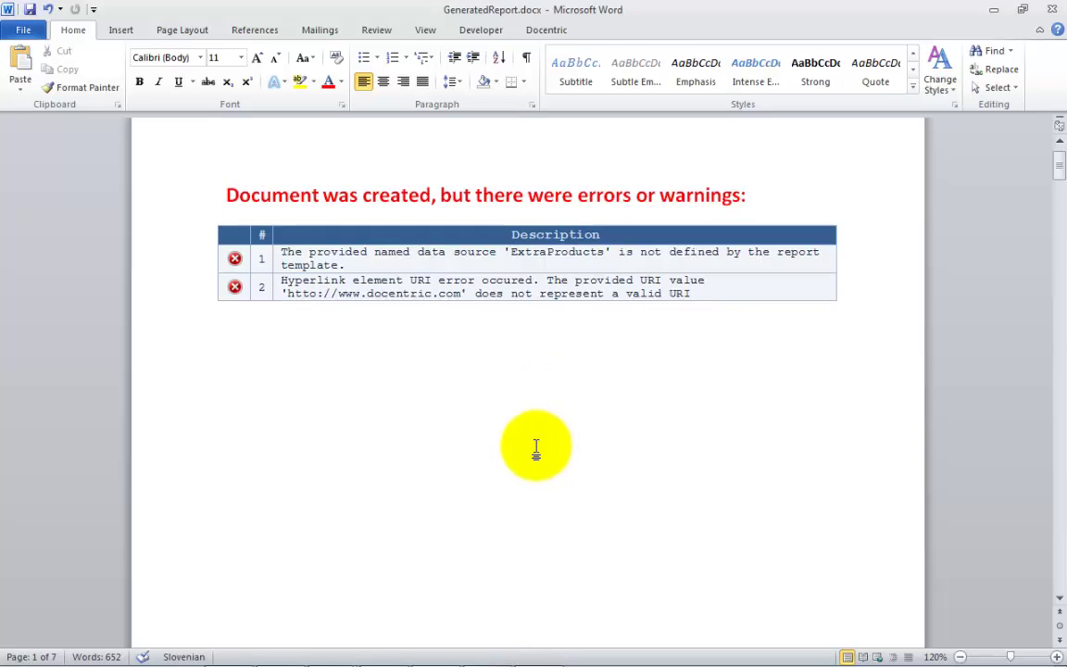
Review each category's Total, Count and Average rows past Snacks & Treats (148,01), then select the Grand Total 408,0.
{"action": "scroll", "coordinate": [536, 449], "scroll_direction": "down", "scroll_amount": 3}
{"action": "scroll", "coordinate": [536, 450], "scroll_direction": "down", "scroll_amount": 10}
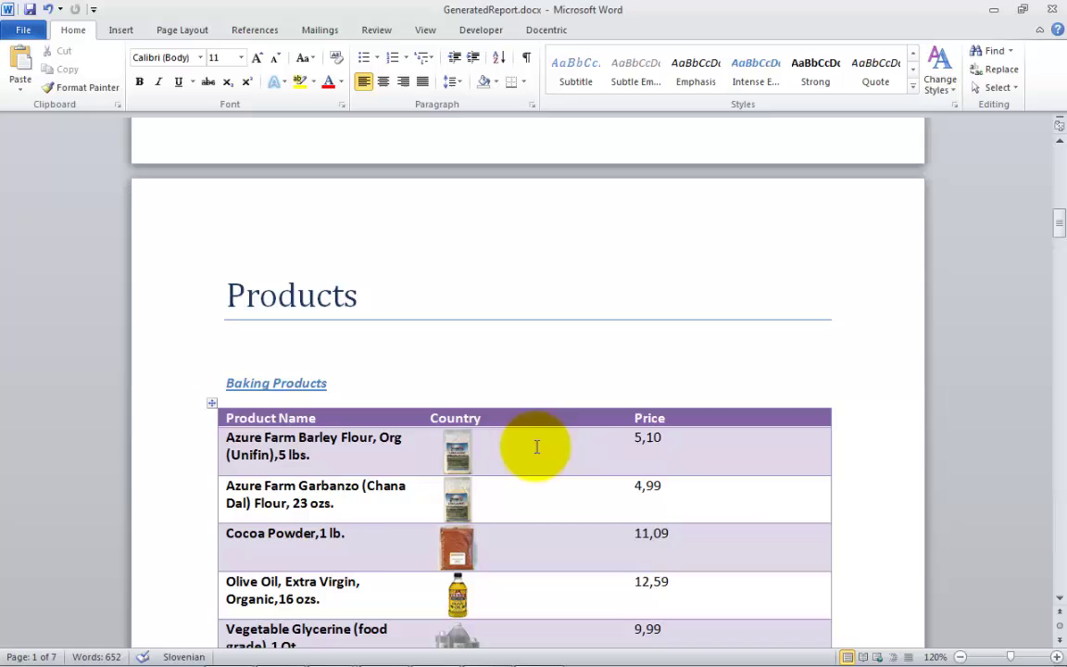
{"action": "scroll", "coordinate": [535, 448], "scroll_direction": "down", "scroll_amount": 12}
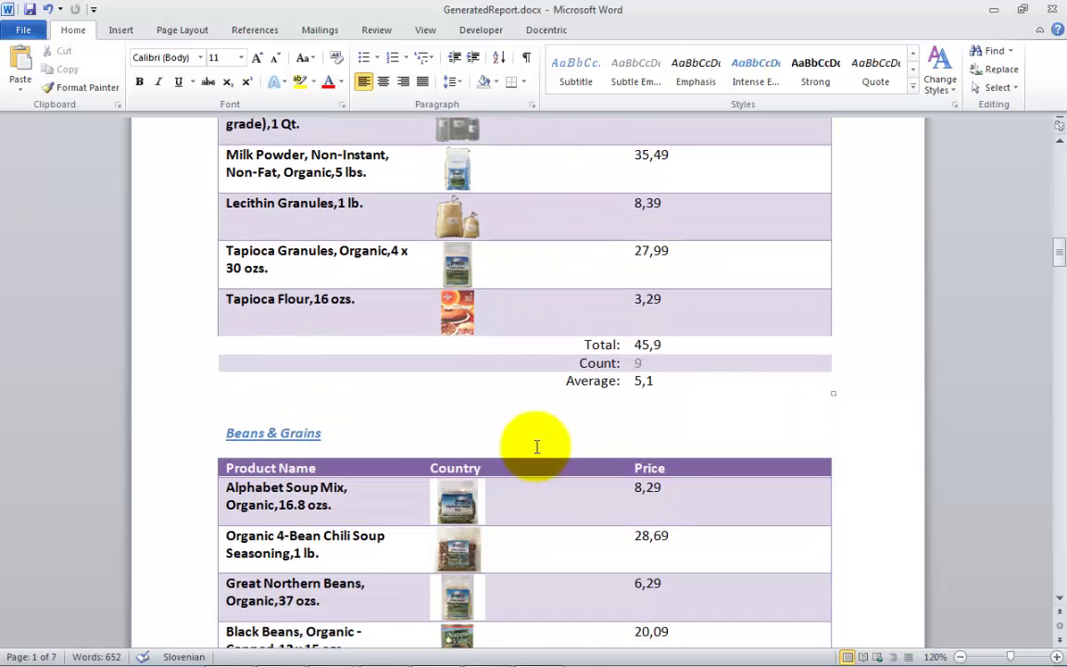
{"action": "scroll", "coordinate": [536, 448], "scroll_direction": "down", "scroll_amount": 12}
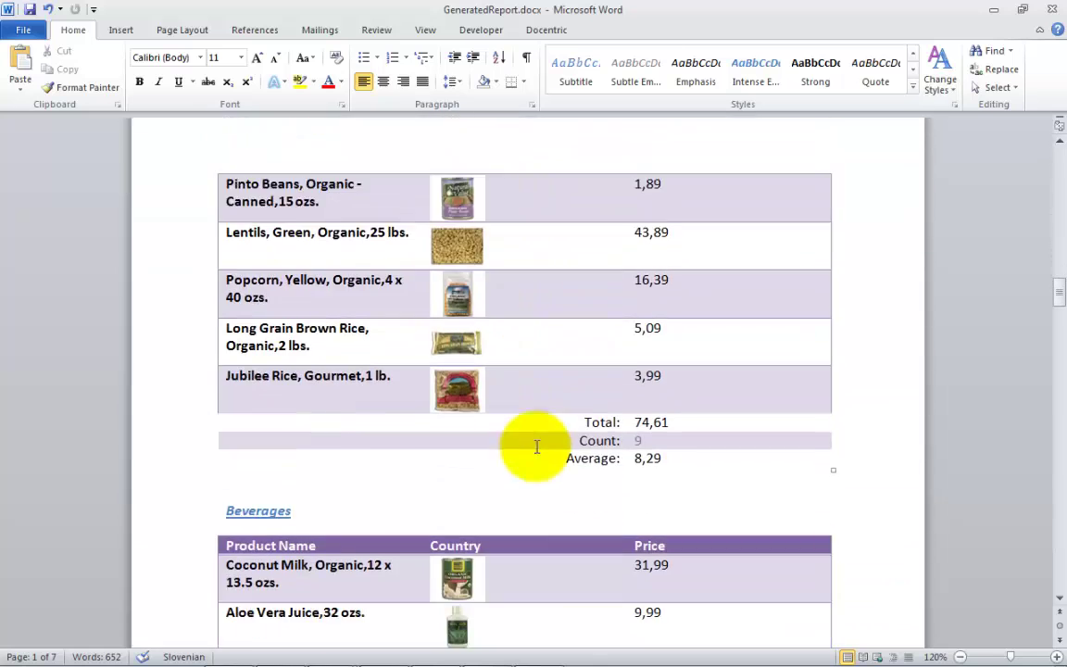
{"action": "scroll", "coordinate": [535, 448], "scroll_direction": "down", "scroll_amount": 12}
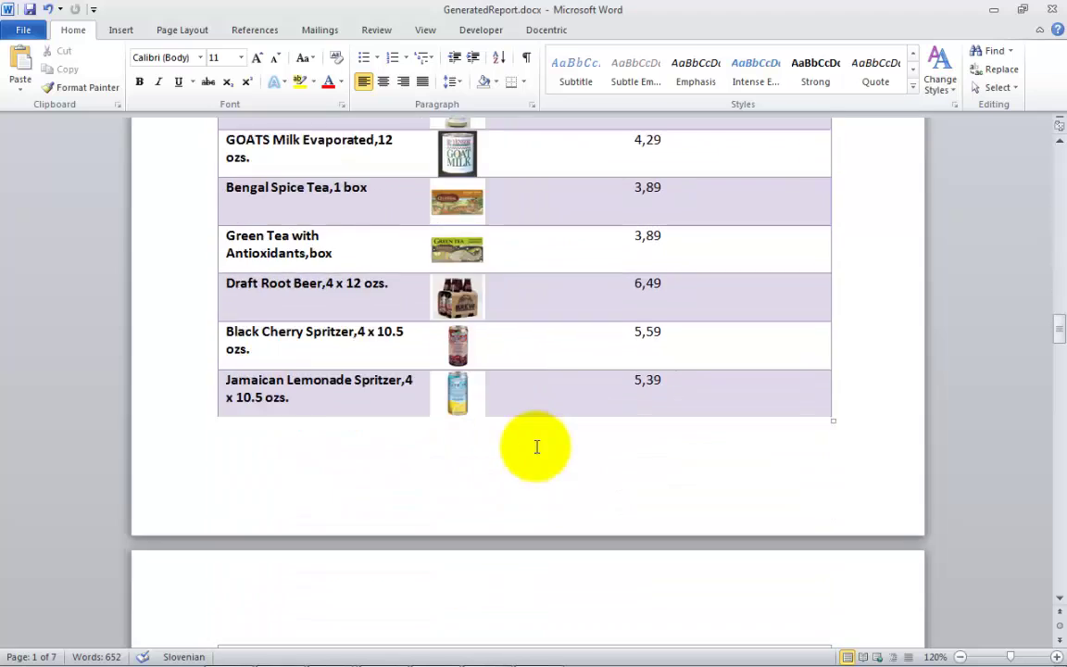
{"action": "scroll", "coordinate": [536, 448], "scroll_direction": "down", "scroll_amount": 12}
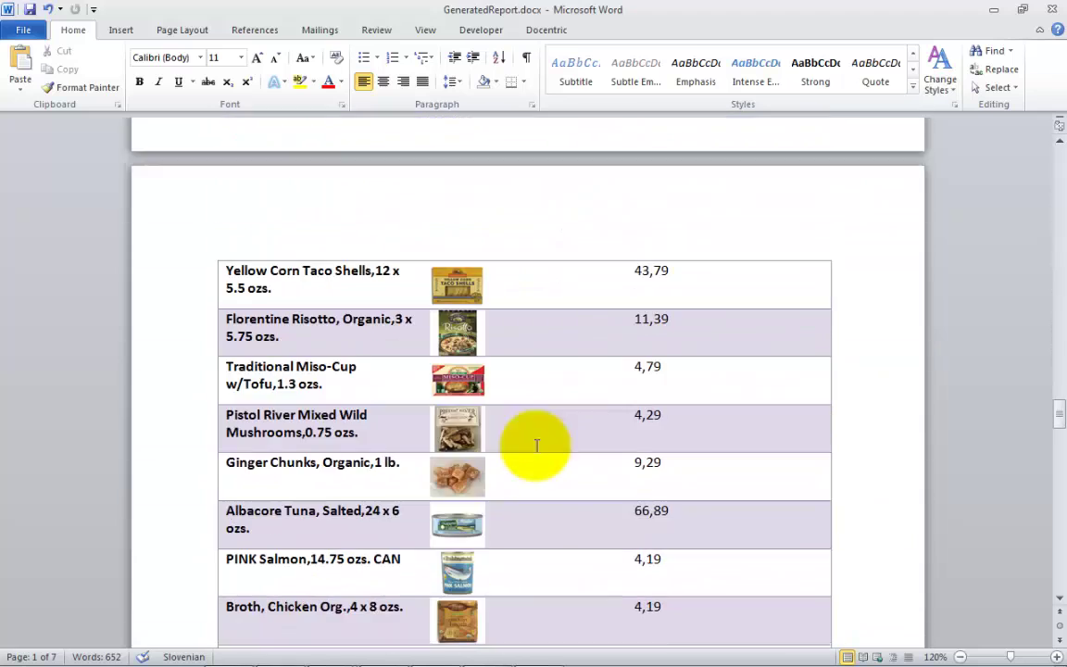
{"action": "scroll", "coordinate": [536, 446], "scroll_direction": "down", "scroll_amount": 12}
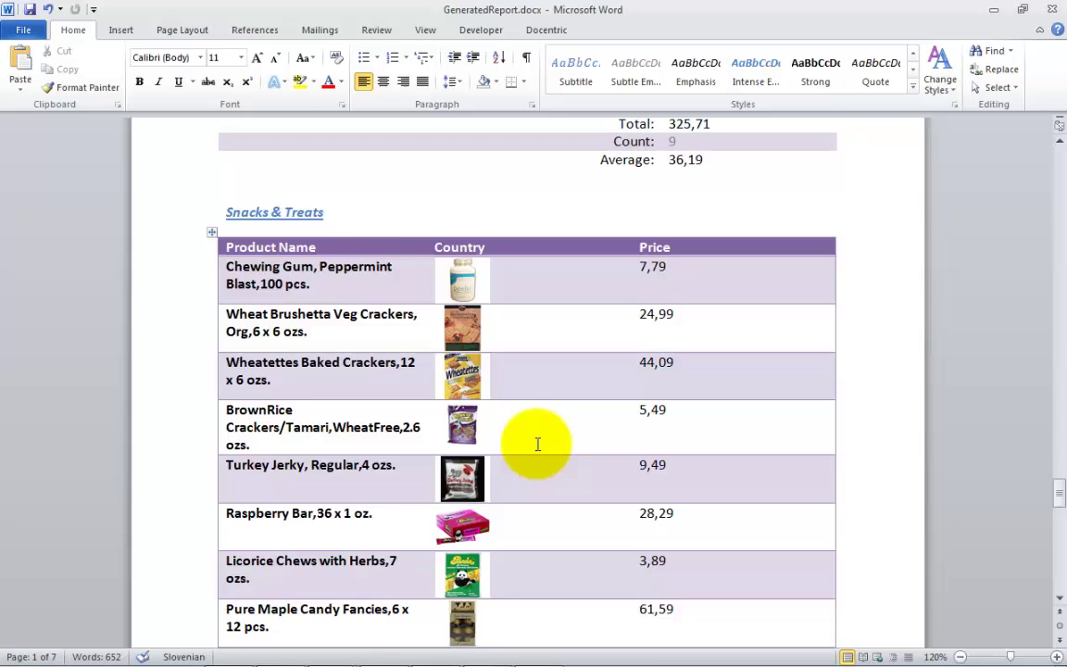
{"action": "scroll", "coordinate": [536, 446], "scroll_direction": "down", "scroll_amount": 8}
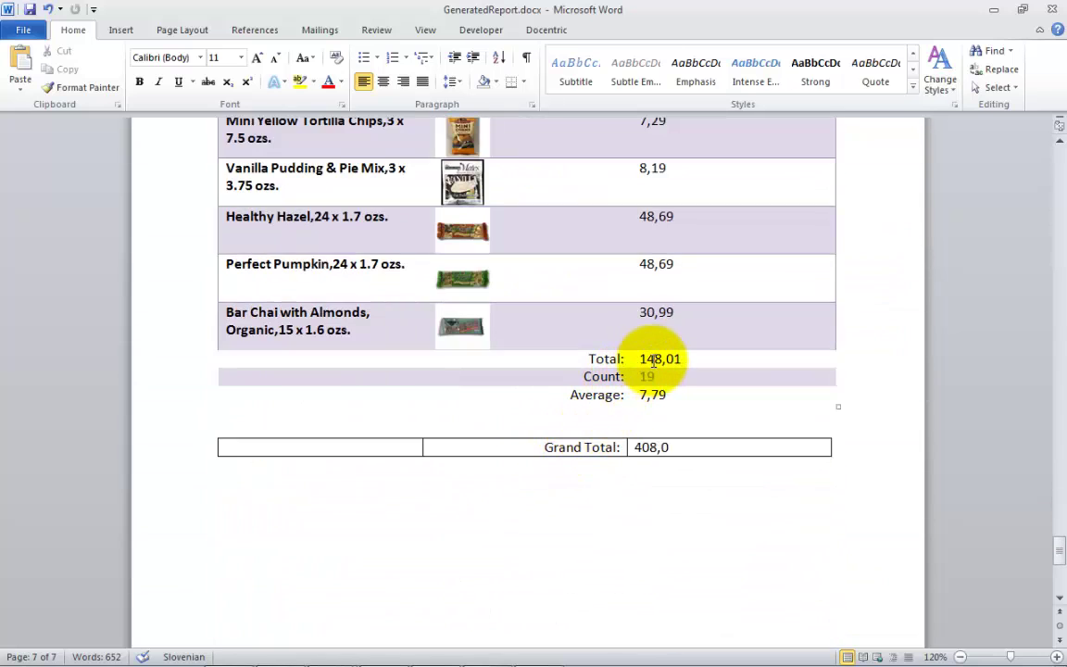
{"action": "double_click", "coordinate": [673, 448]}
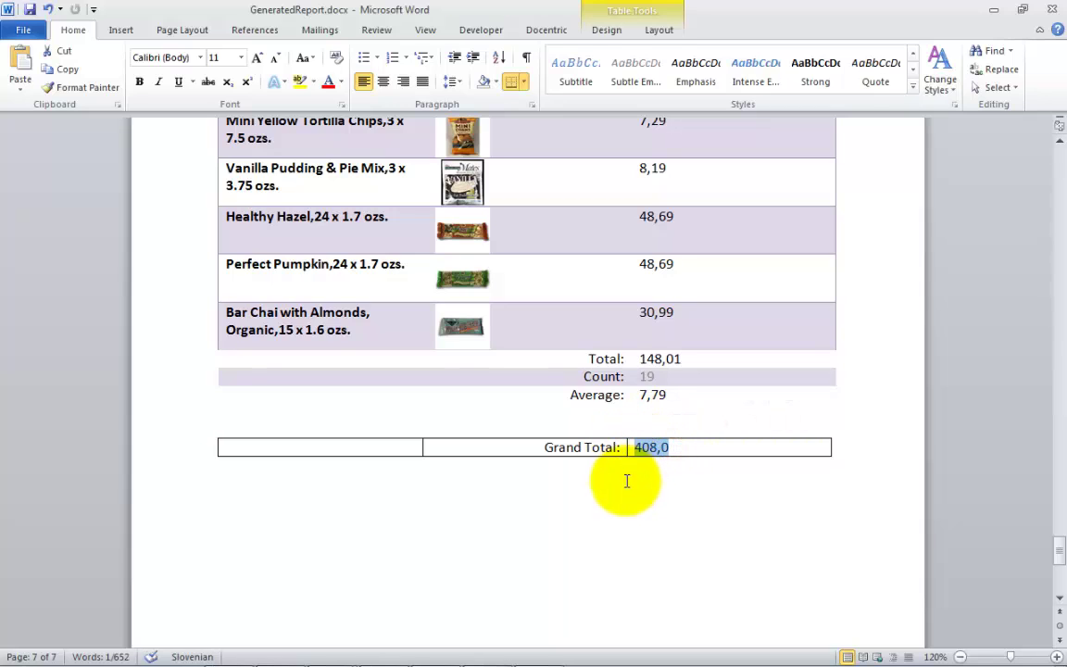